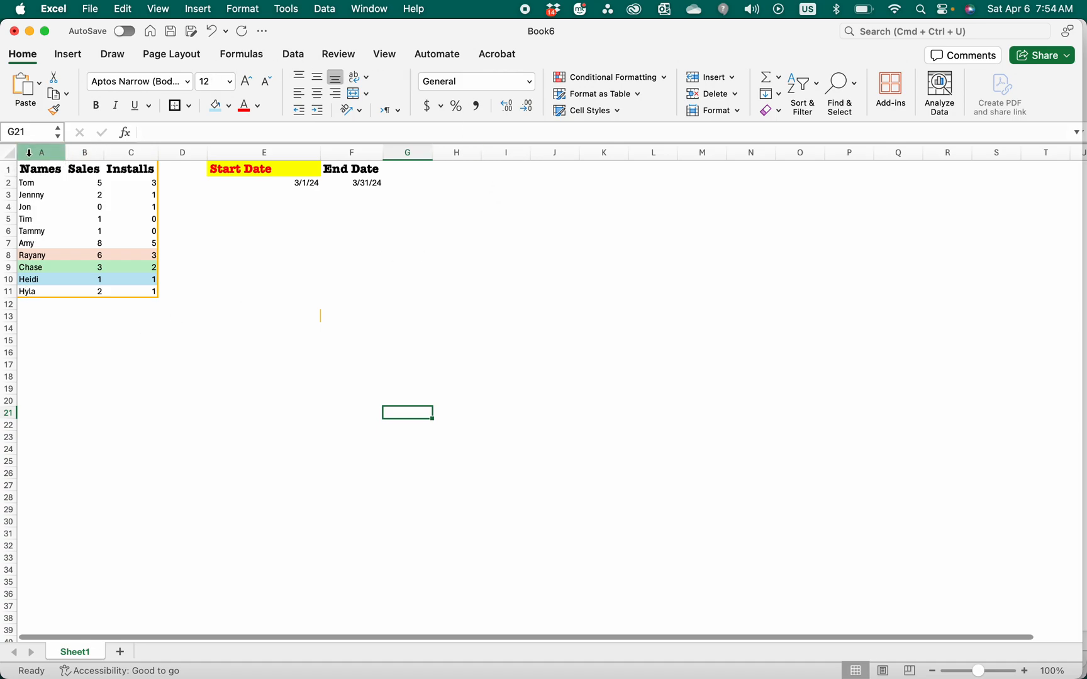
Insert a blank column before the Names column
click(29, 153)
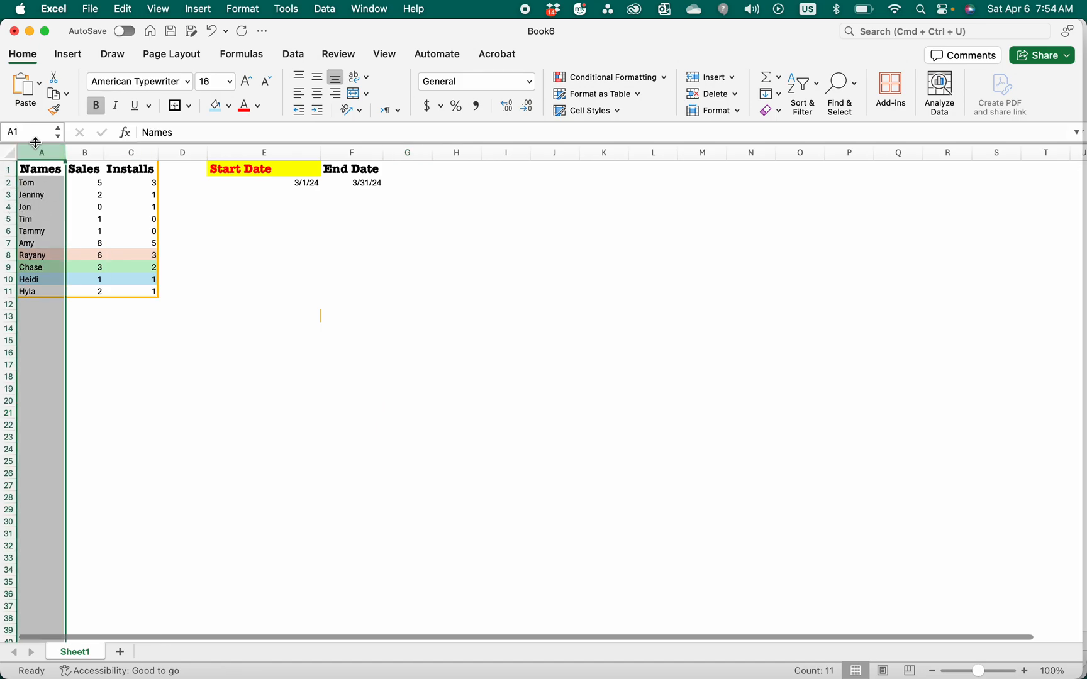
drag(34, 156, 36, 155)
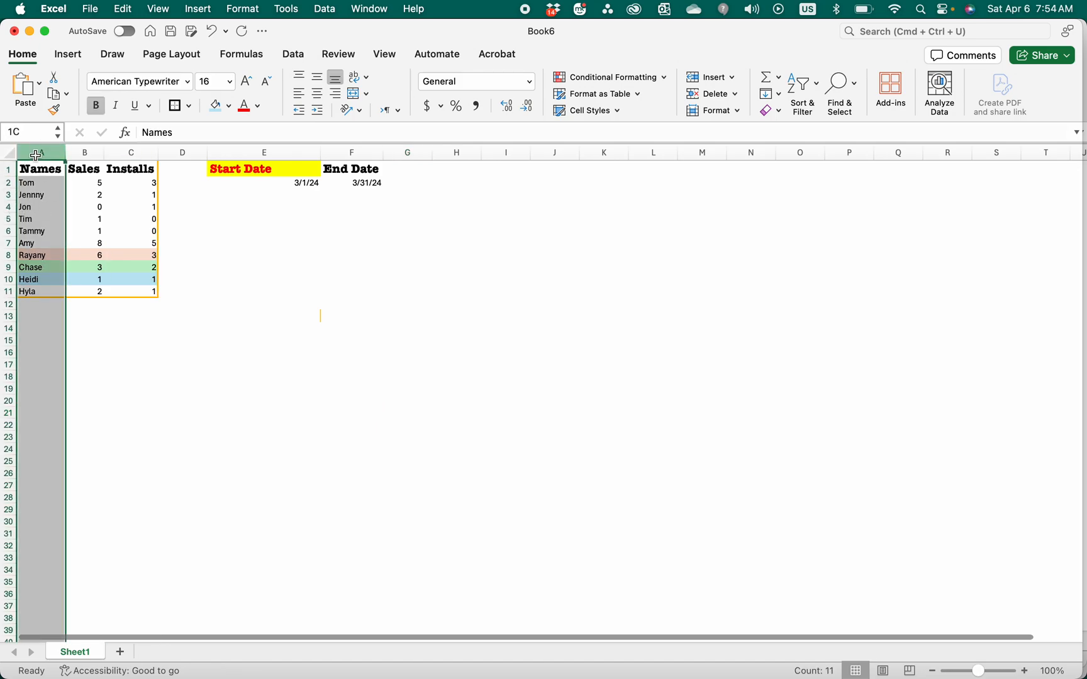
right_click(38, 159)
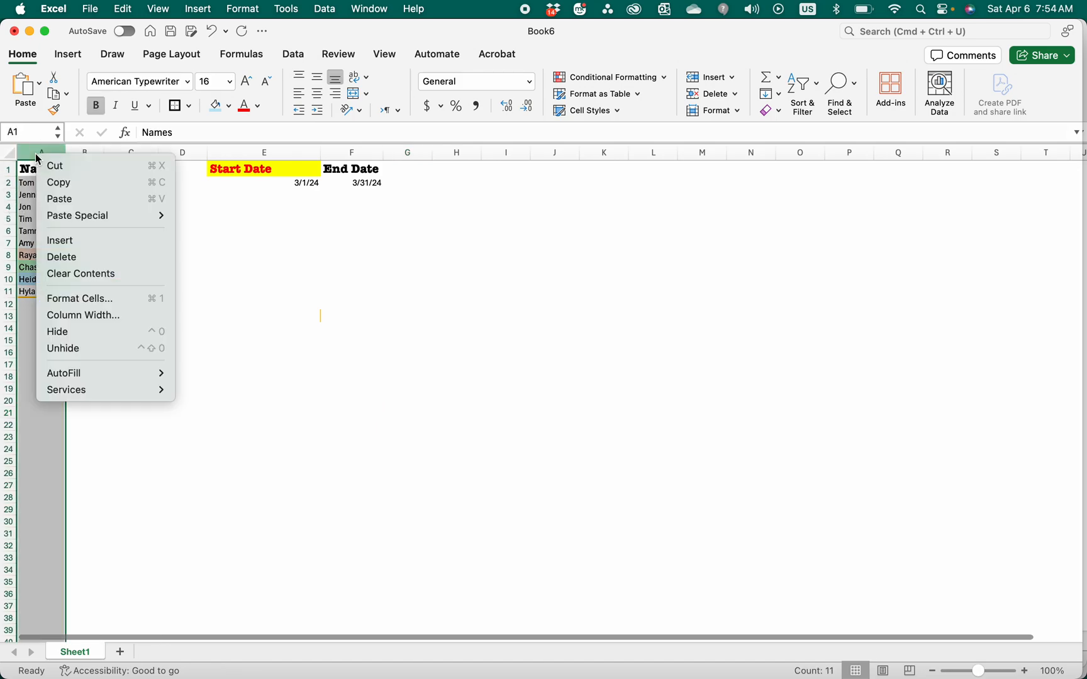
click(71, 240)
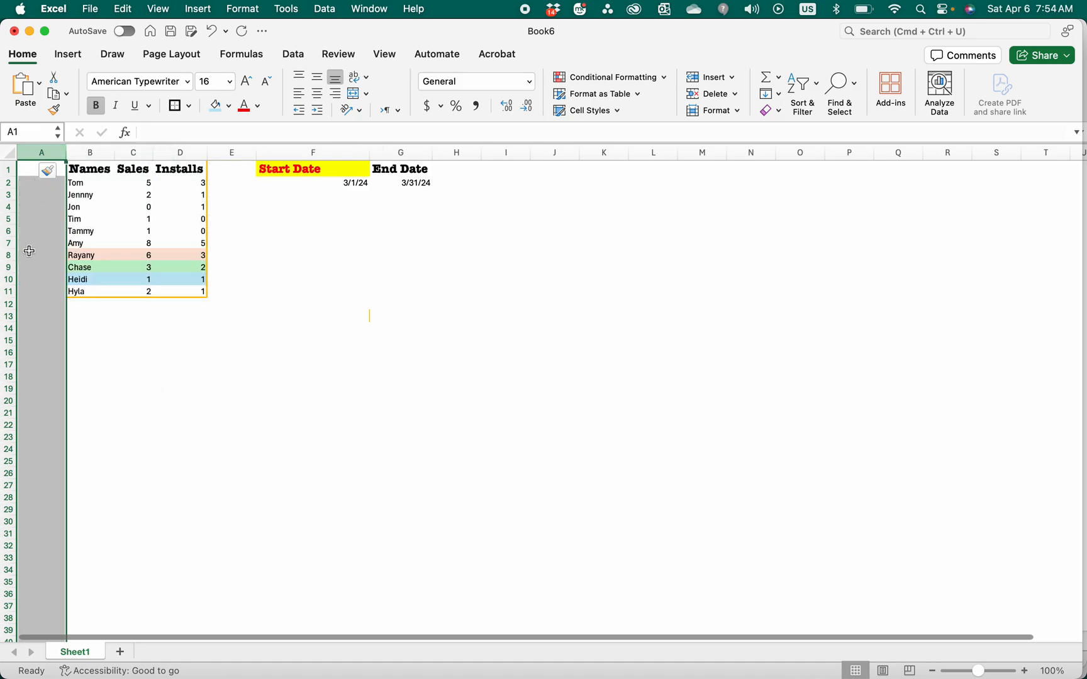
Enter the heading "Number" in cell A1 and widen column A so that the heading fits
click(32, 219)
click(26, 167)
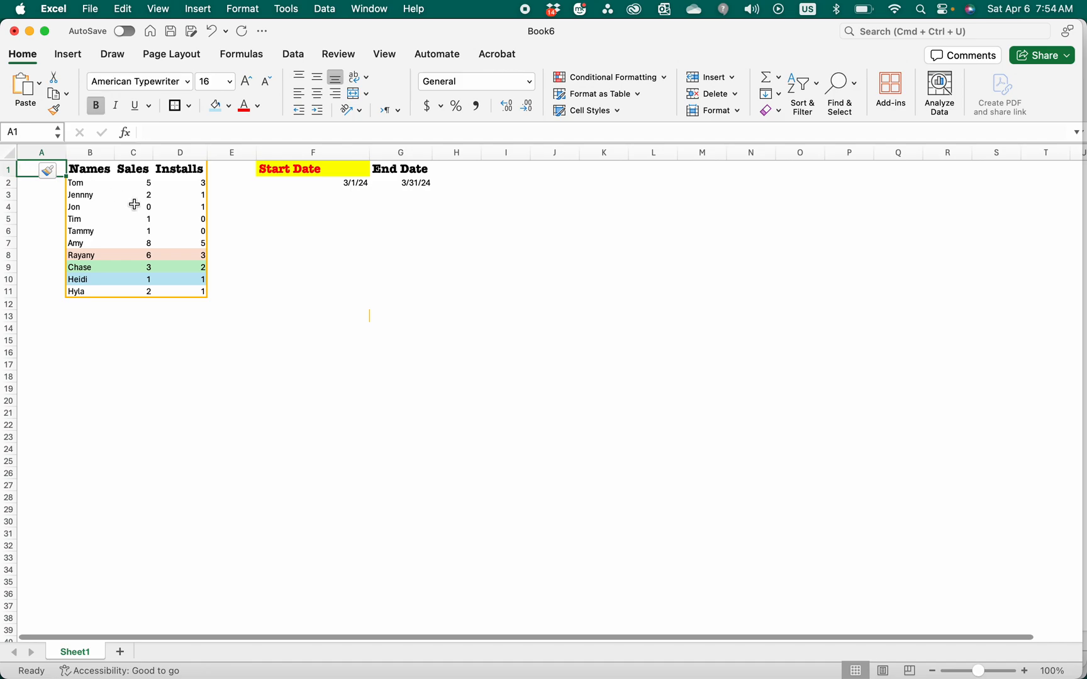
text(Number)
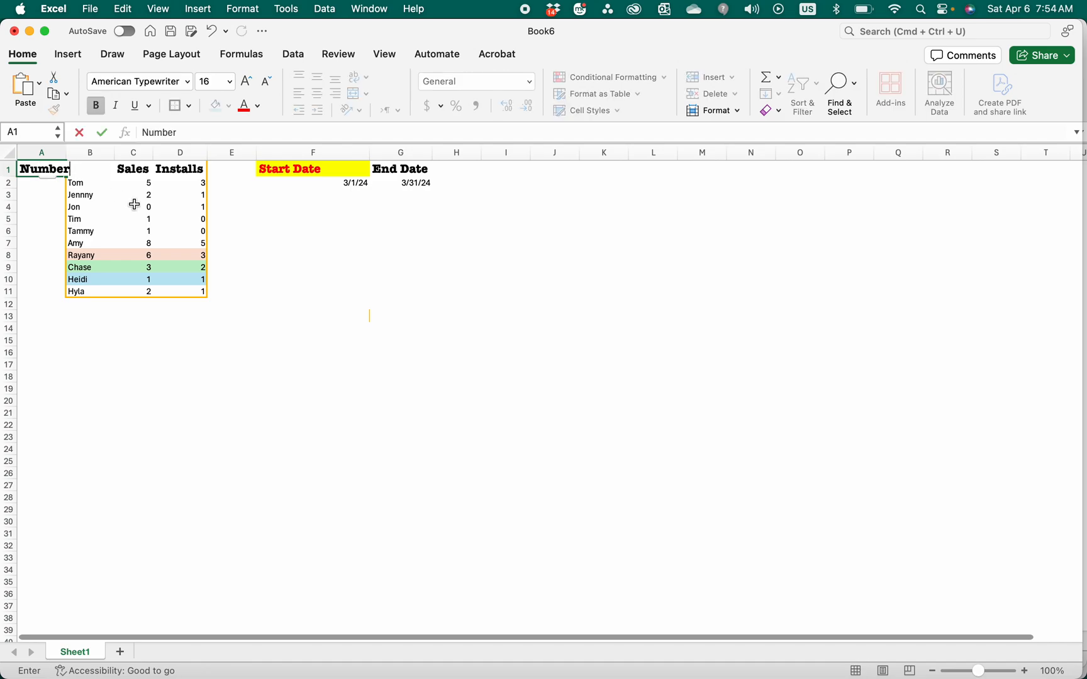
click(42, 193)
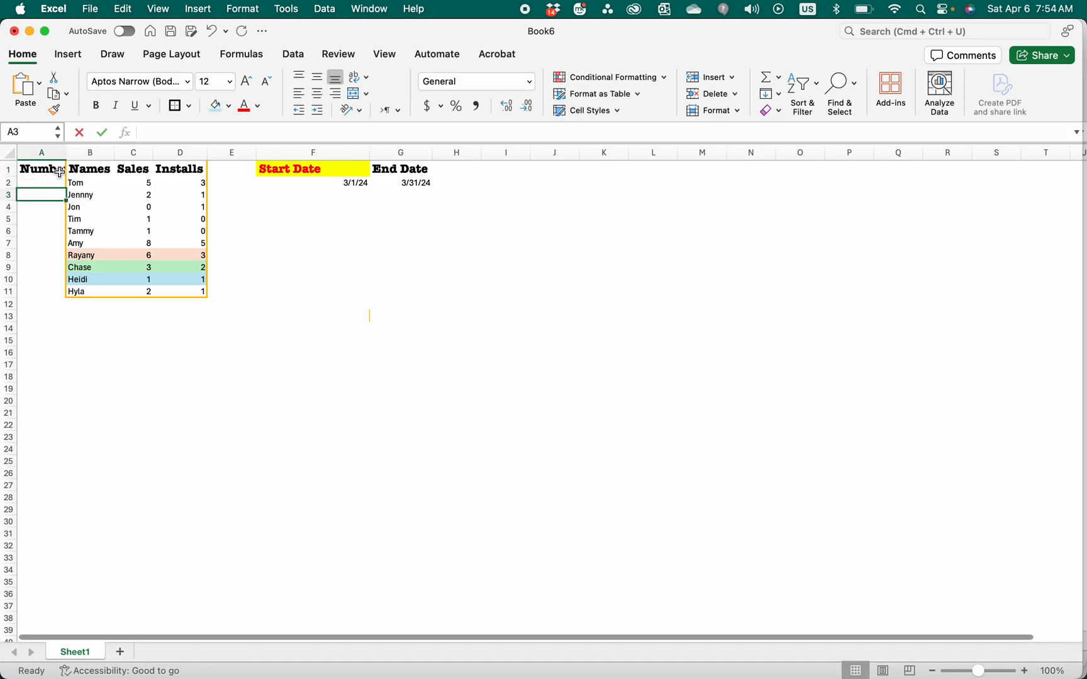
drag(66, 156, 82, 156)
Enter the values 1, 2 and 3 in cells A2, A3 and A4
click(57, 179)
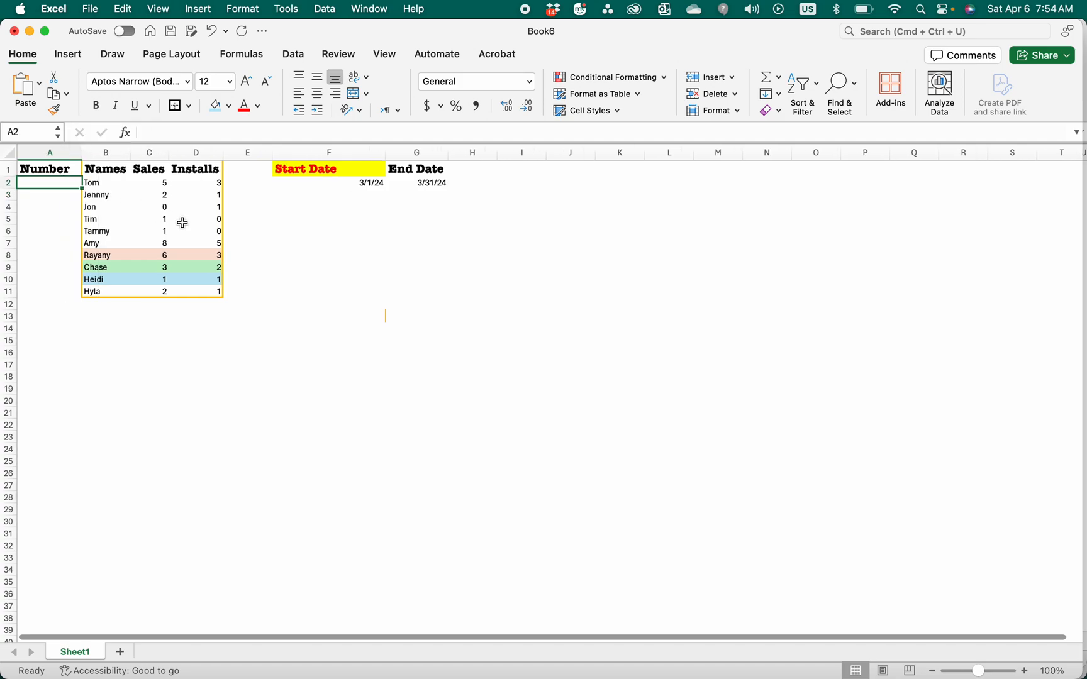
text(12)
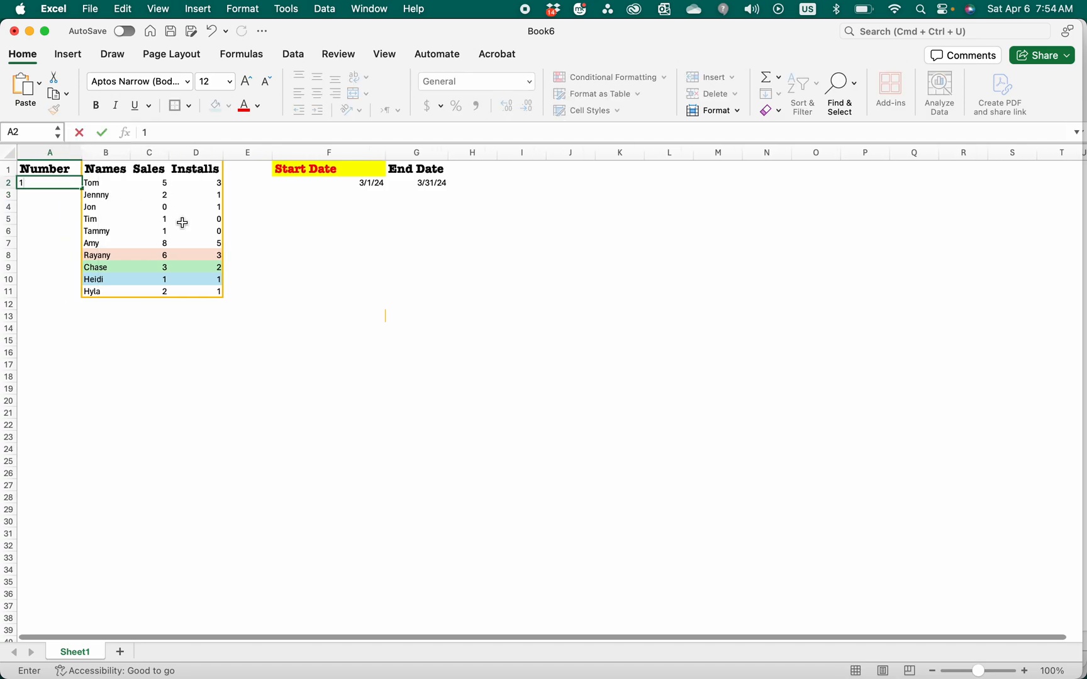
key(Return)
text(2)
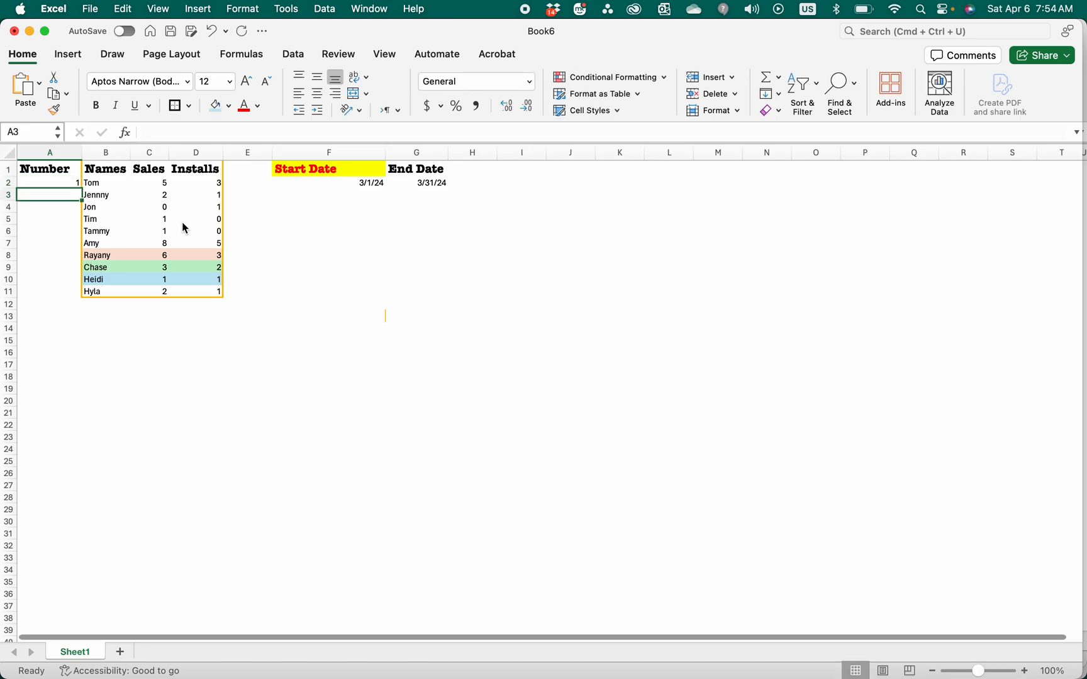
key(Return)
text(3)
key(Return)
Extend the number series from A2:A4 down to cell A11, beside the last name
click(75, 184)
drag(75, 184, 75, 200)
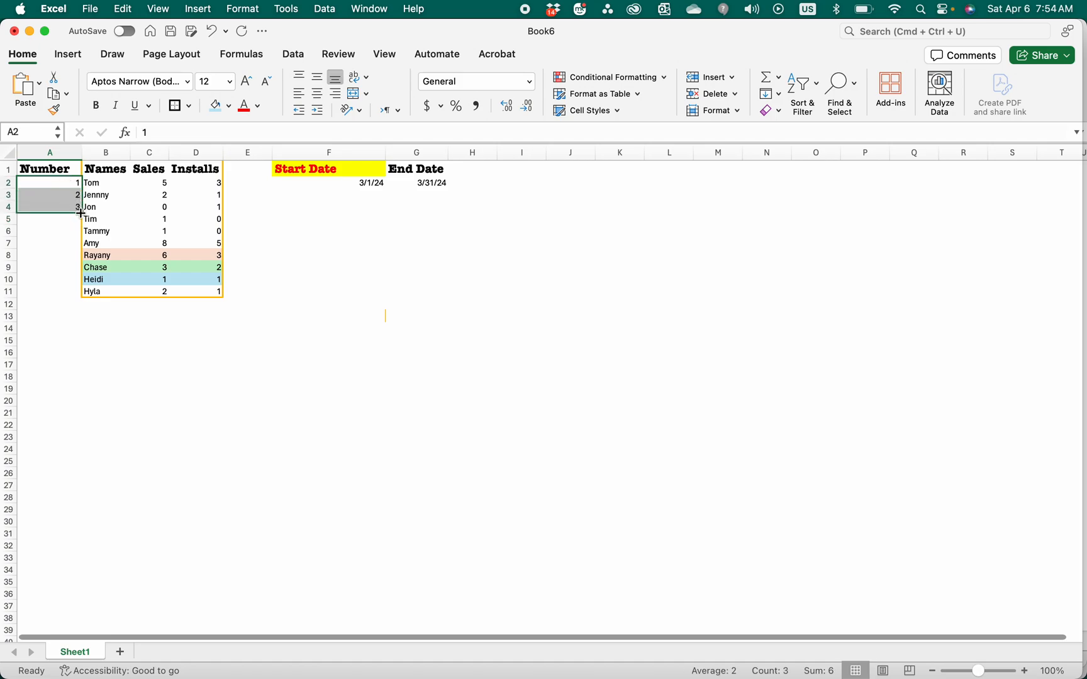
drag(81, 214, 57, 288)
click(161, 341)
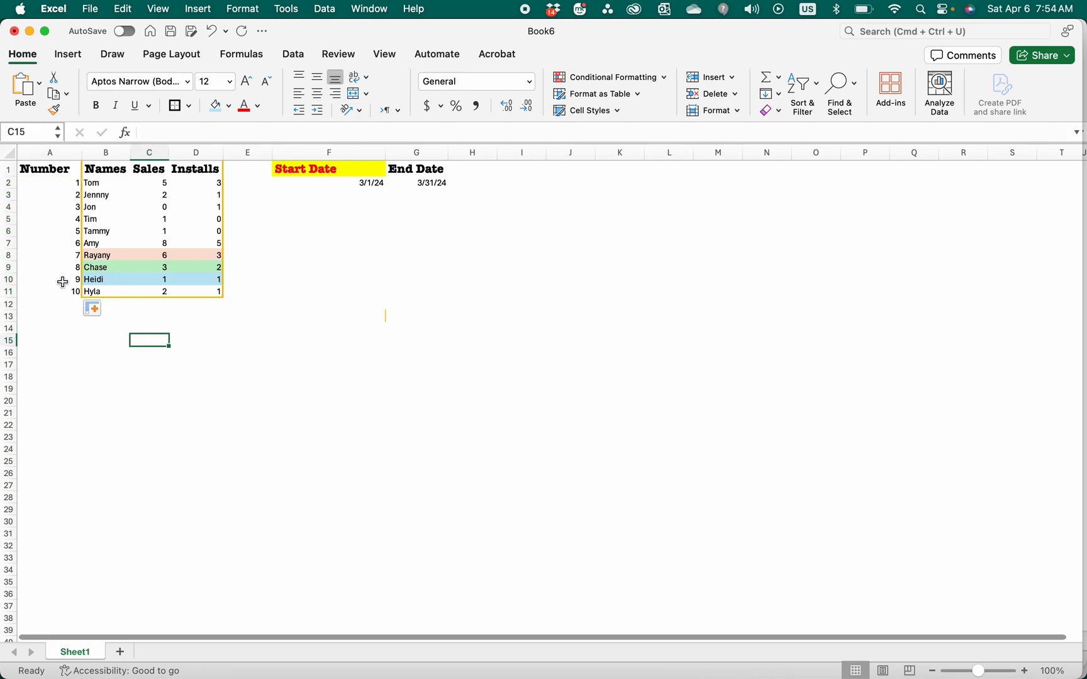
Clear all the numbers from cells A2:A11, keeping the Number heading
drag(61, 189, 48, 289)
key(Delete)
click(48, 364)
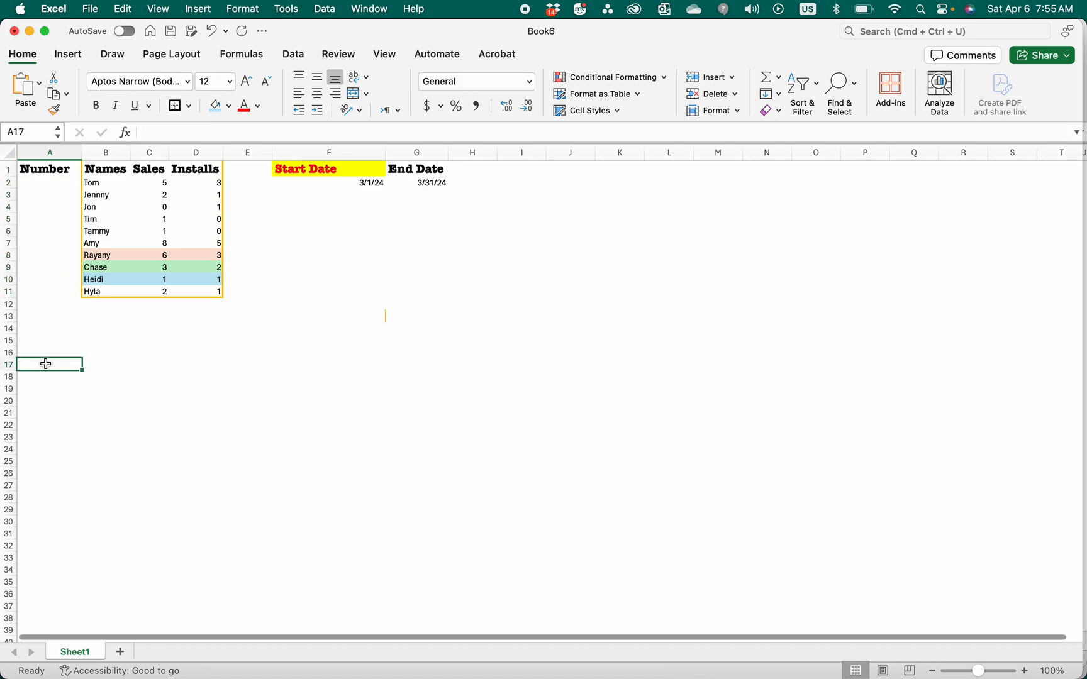
Enter 1 in cell A2 and fill that single value down to cell A3
click(67, 187)
text(1)
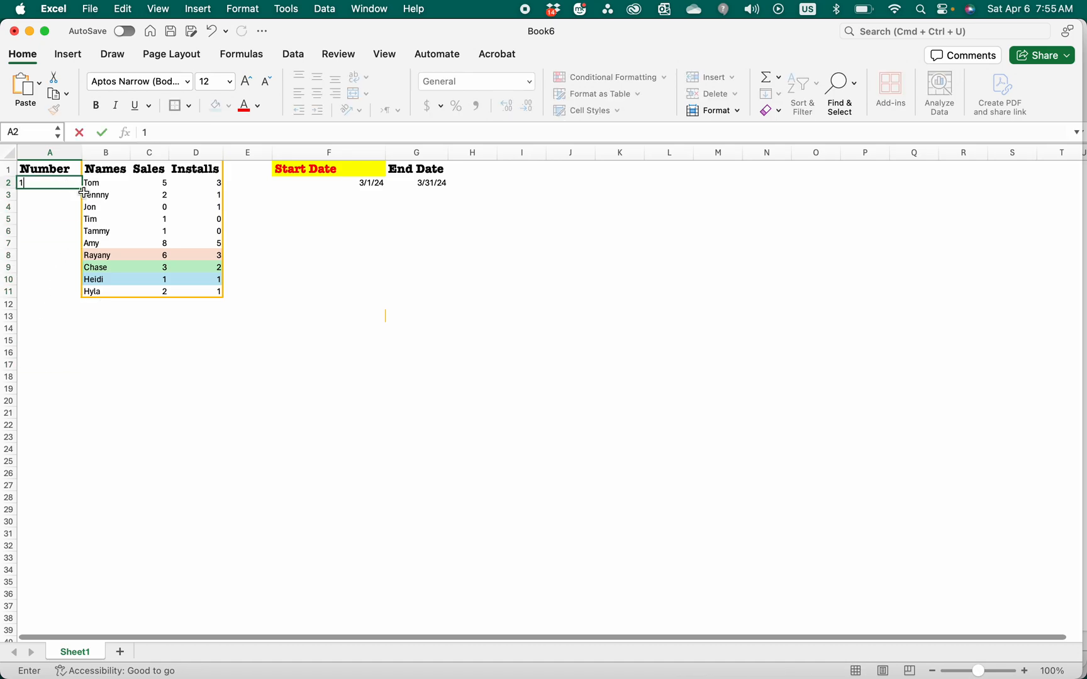
click(58, 203)
click(66, 185)
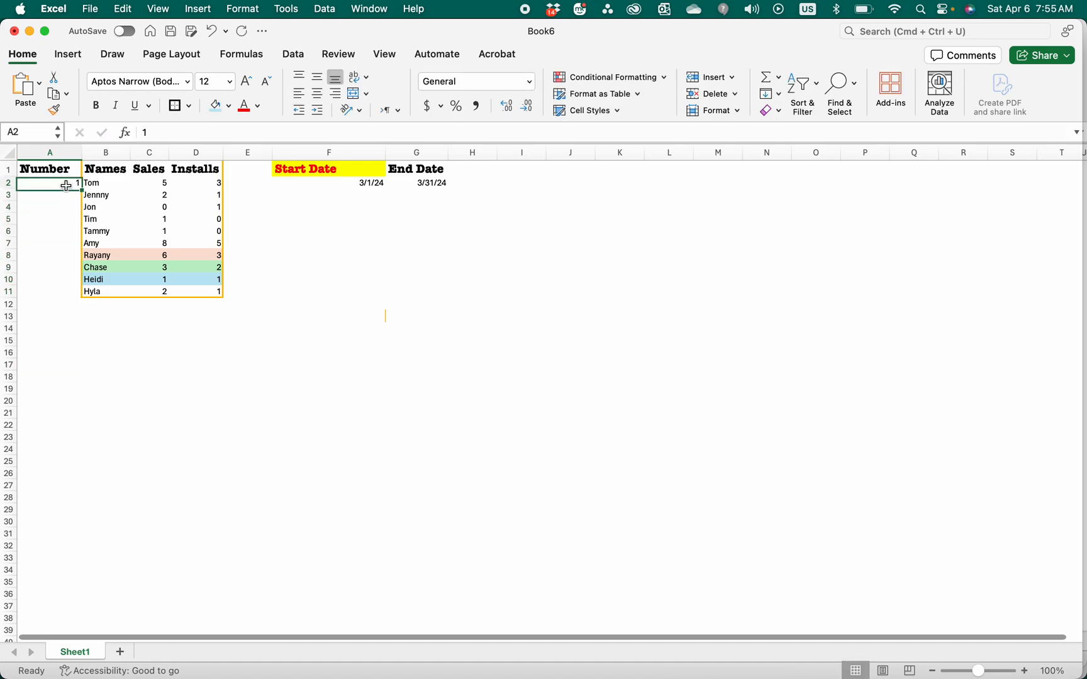
drag(80, 190, 79, 201)
click(71, 230)
Replace the value in cell A3 with 2 and extend the A2:A3 series down to cell A11
click(67, 185)
click(68, 197)
key(Delete)
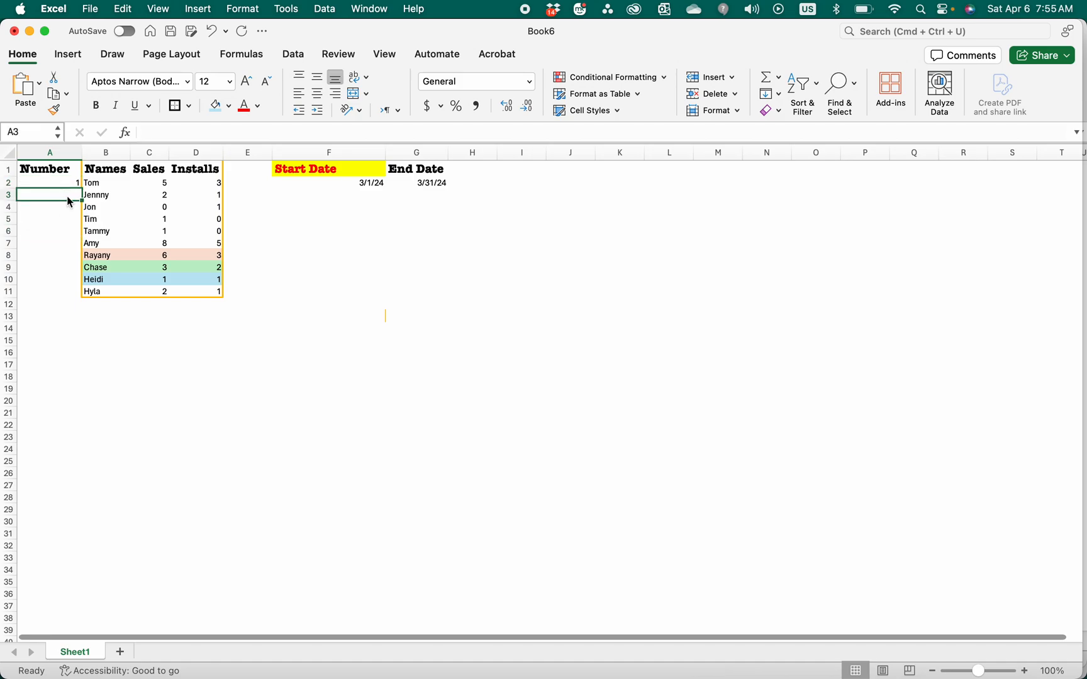
text(2)
click(60, 219)
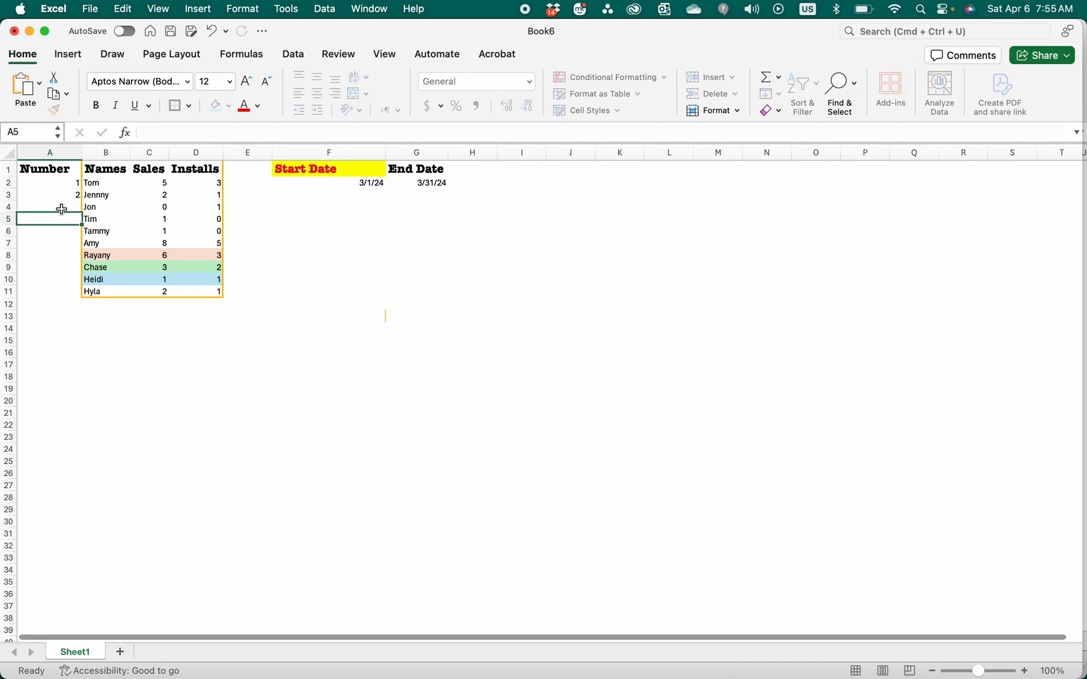
drag(64, 187, 67, 295)
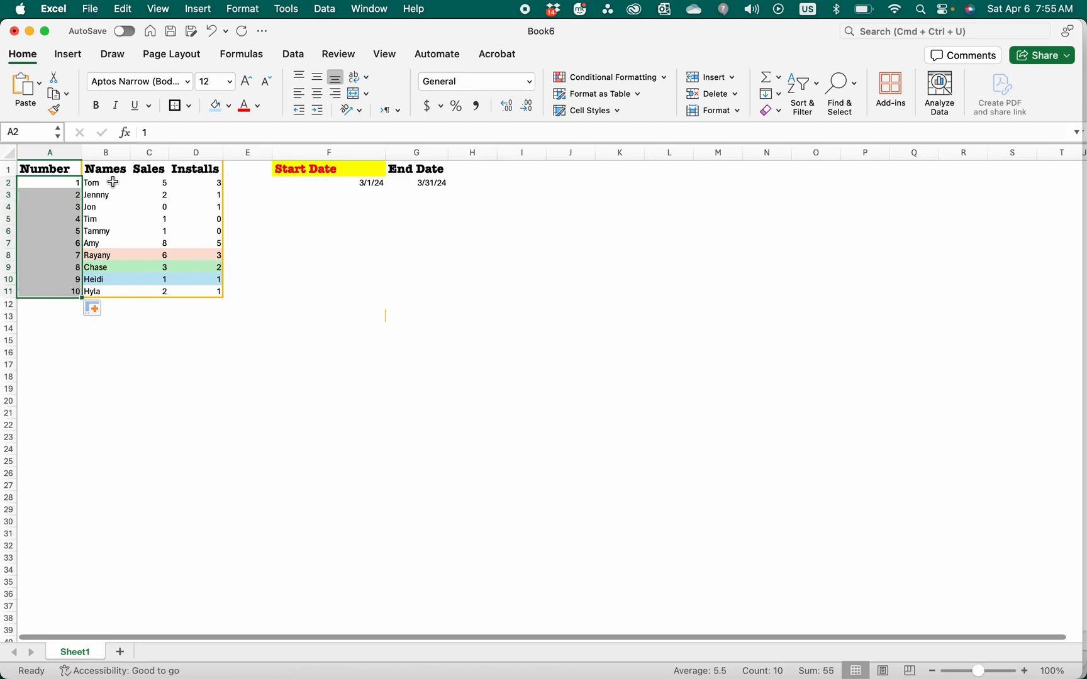
click(48, 315)
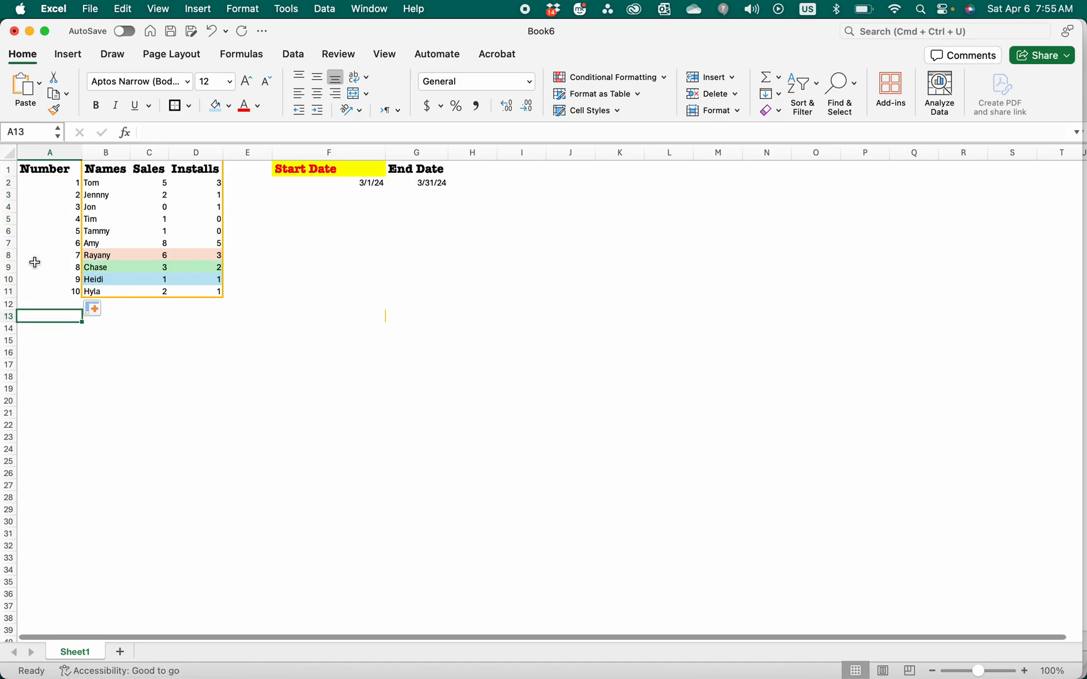
click(7, 207)
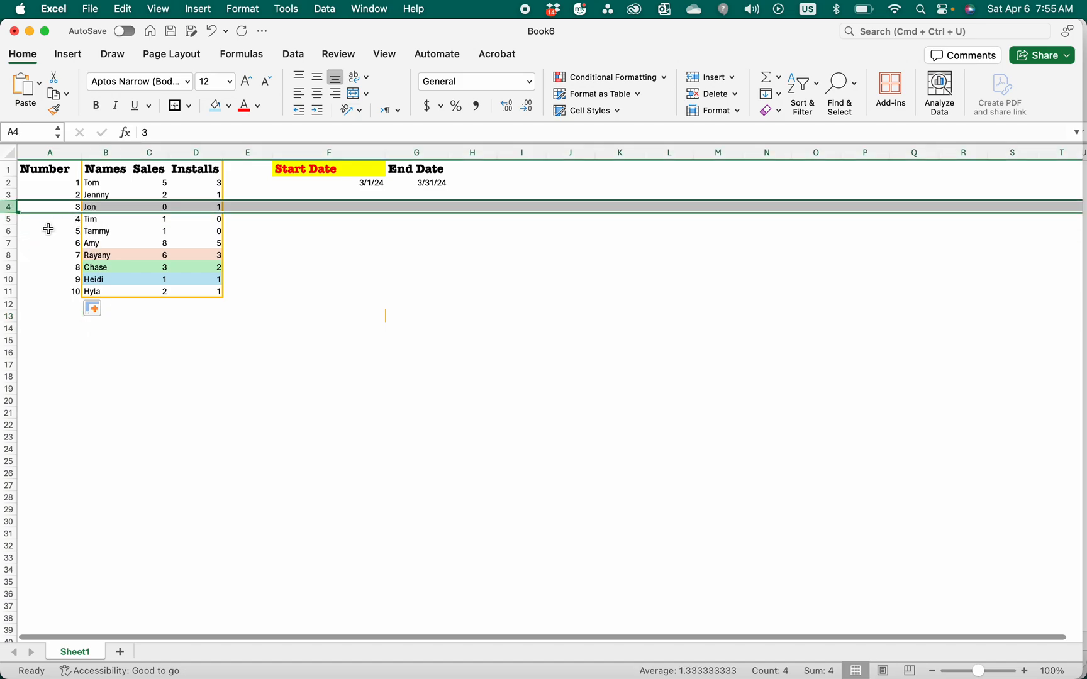
mouse_move(7, 206)
mouse_down()
mouse_move(8, 217)
mouse_move(8, 208)
mouse_up()
mouse_move(11, 209)
mouse_down()
mouse_move(9, 234)
mouse_move(5, 203)
mouse_move(6, 224)
mouse_up()
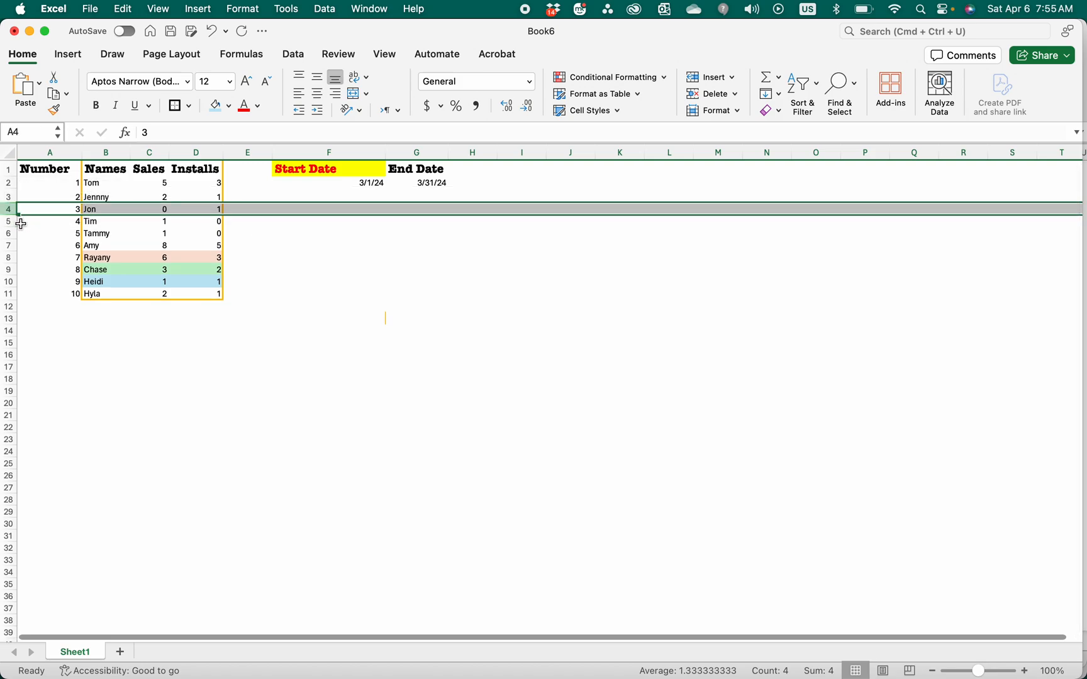
click(8, 221)
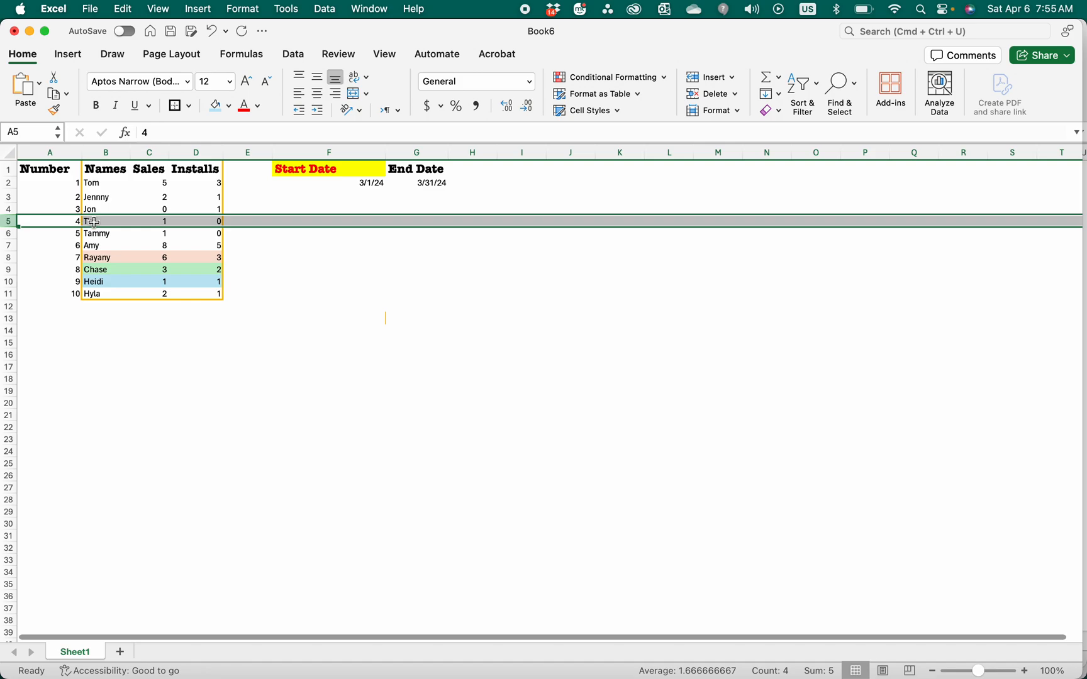
click(7, 209)
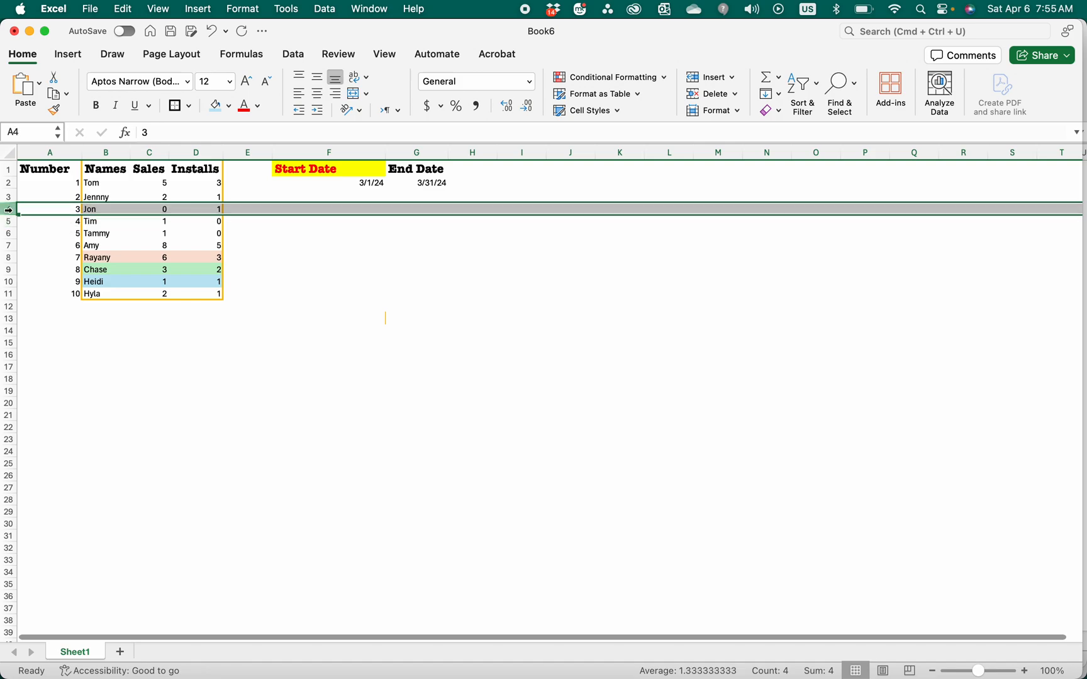
drag(10, 212, 10, 220)
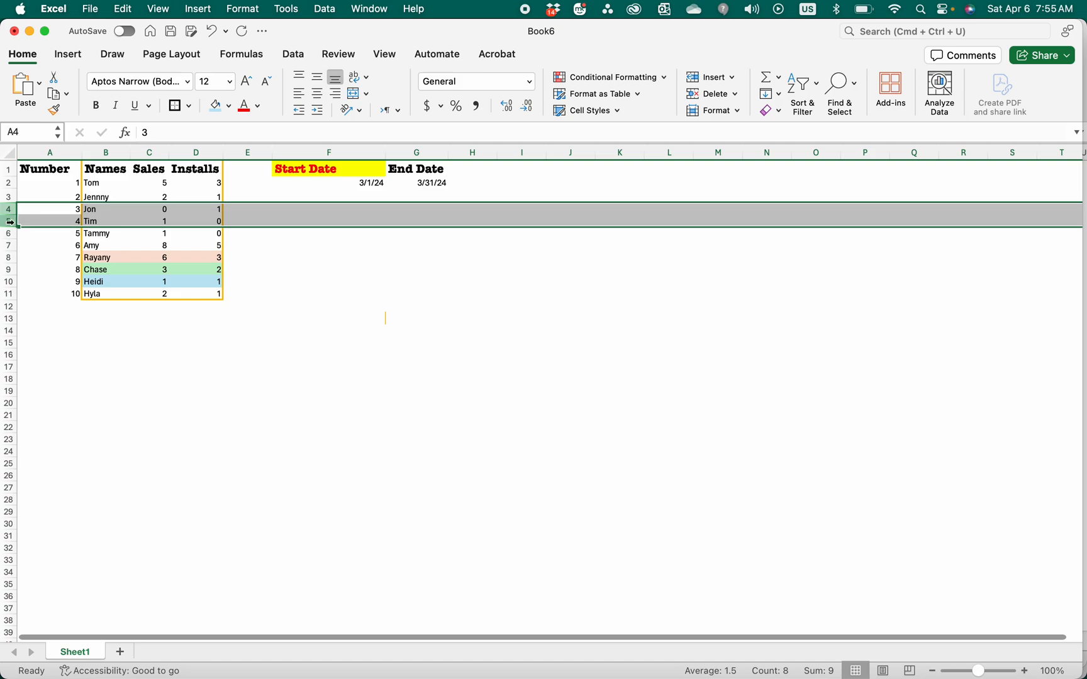
click(10, 228)
click(7, 245)
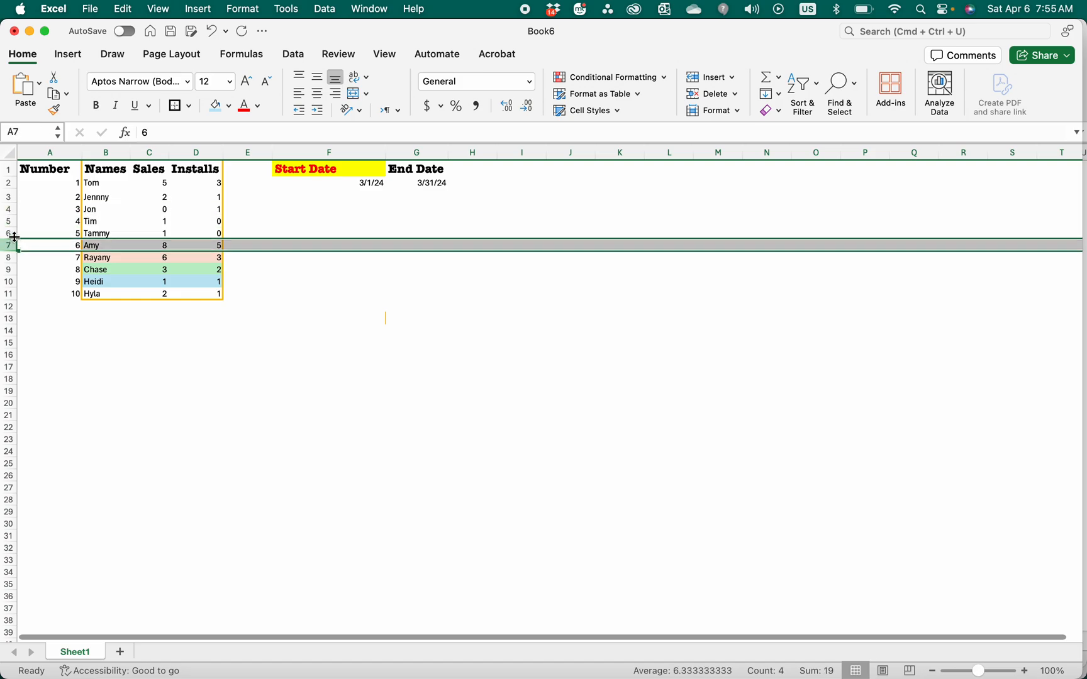
click(10, 224)
click(8, 219)
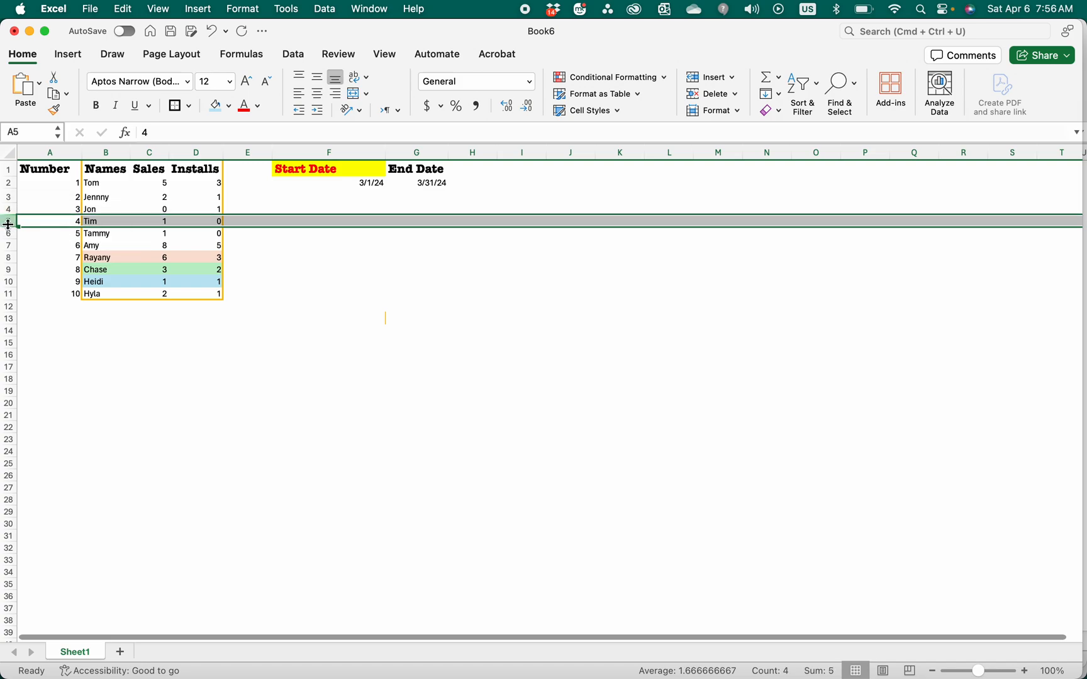
right_click(9, 223)
key(Escape)
click(196, 354)
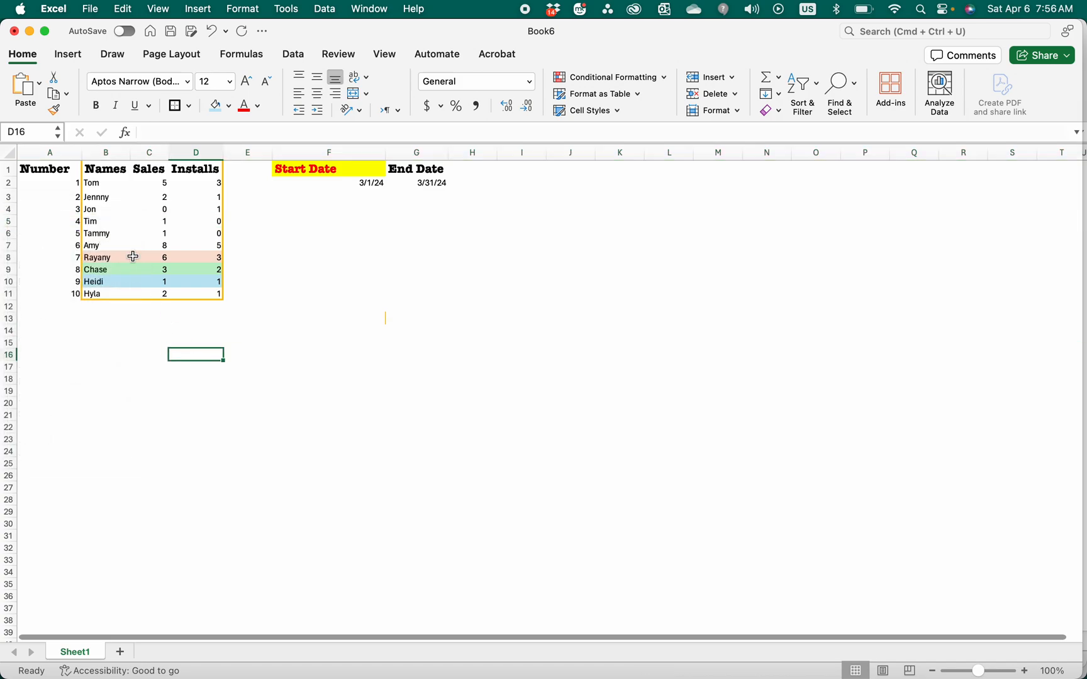
click(67, 221)
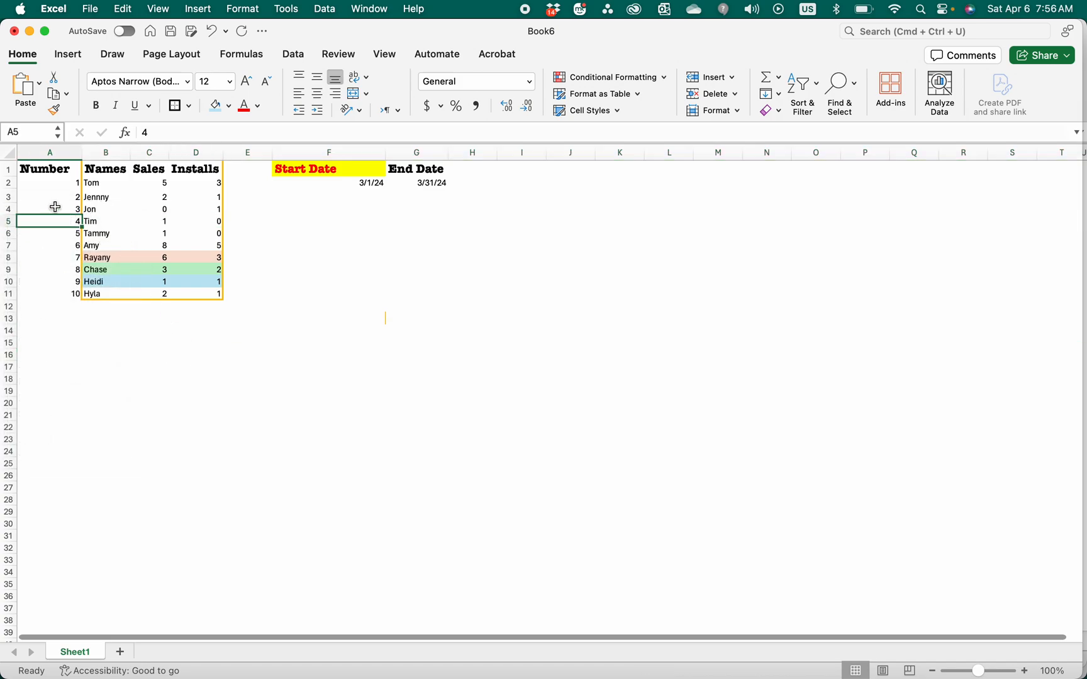
Delete the typed number series from cells A2:A11
click(26, 183)
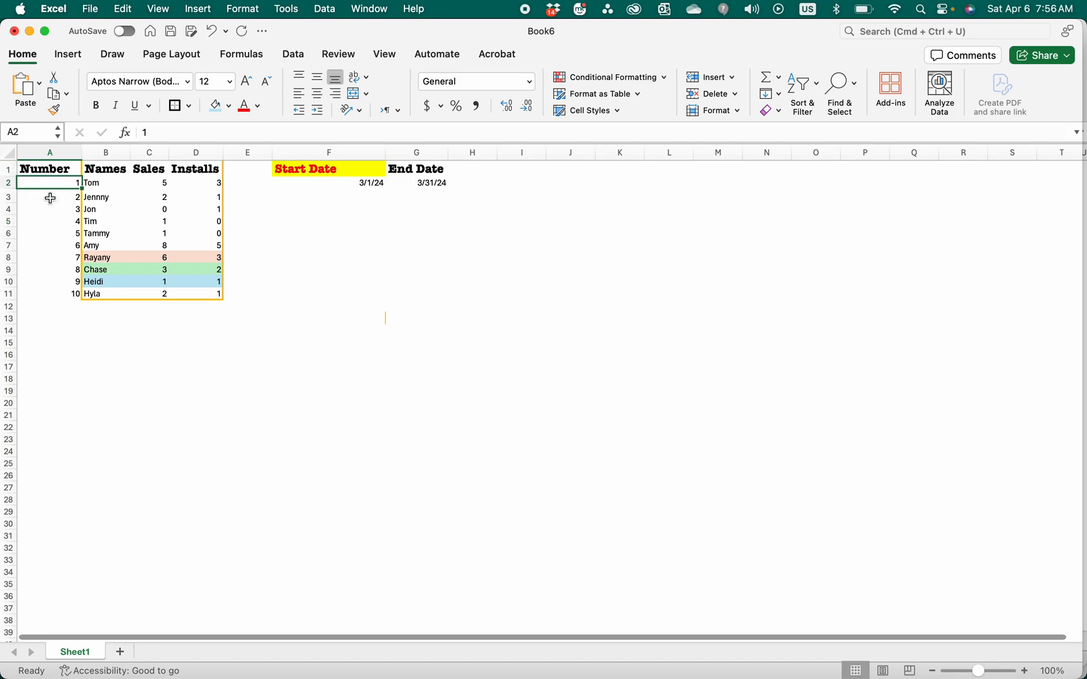
drag(63, 183, 46, 289)
key(Delete)
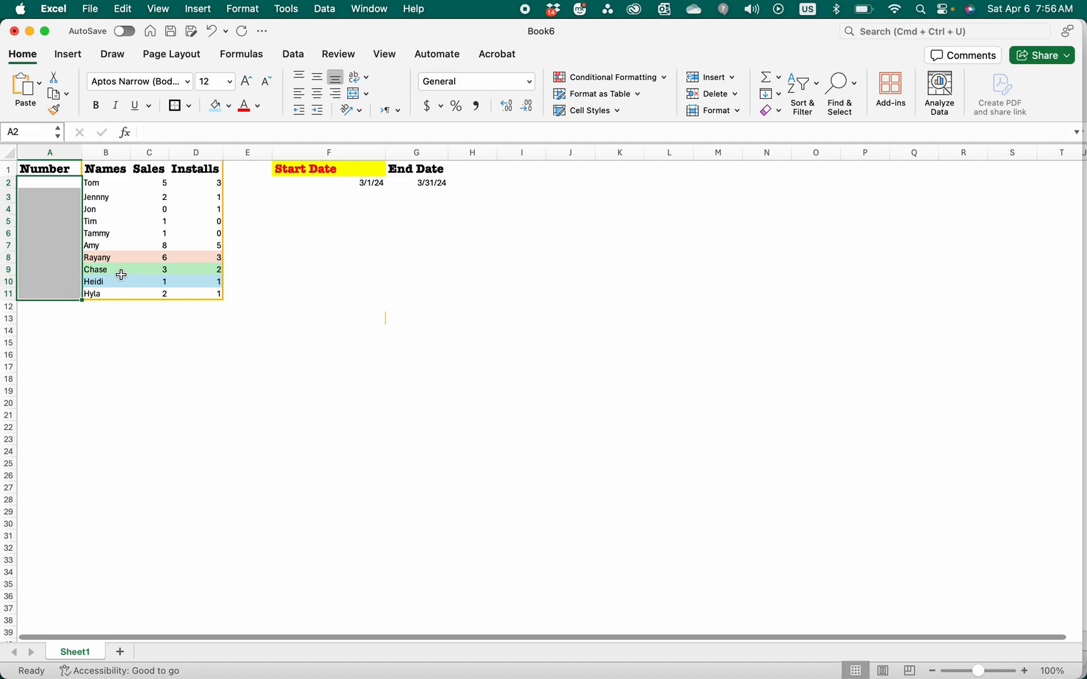
Enter the formula =ROW(A1) in cell A2 under the Number heading
click(49, 187)
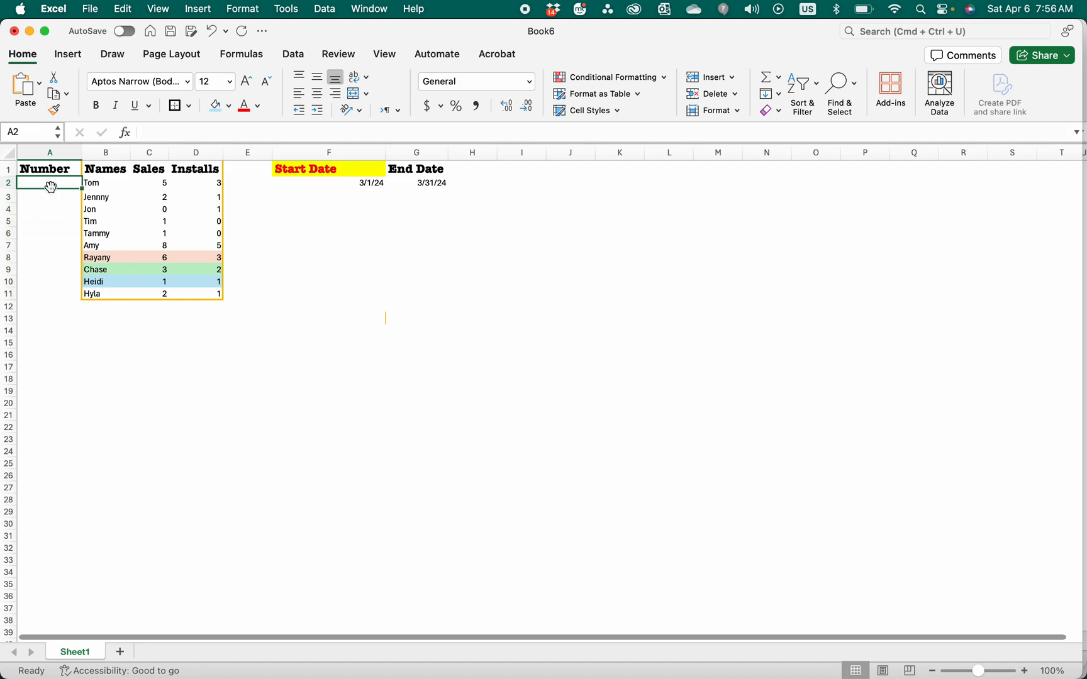
text(=)
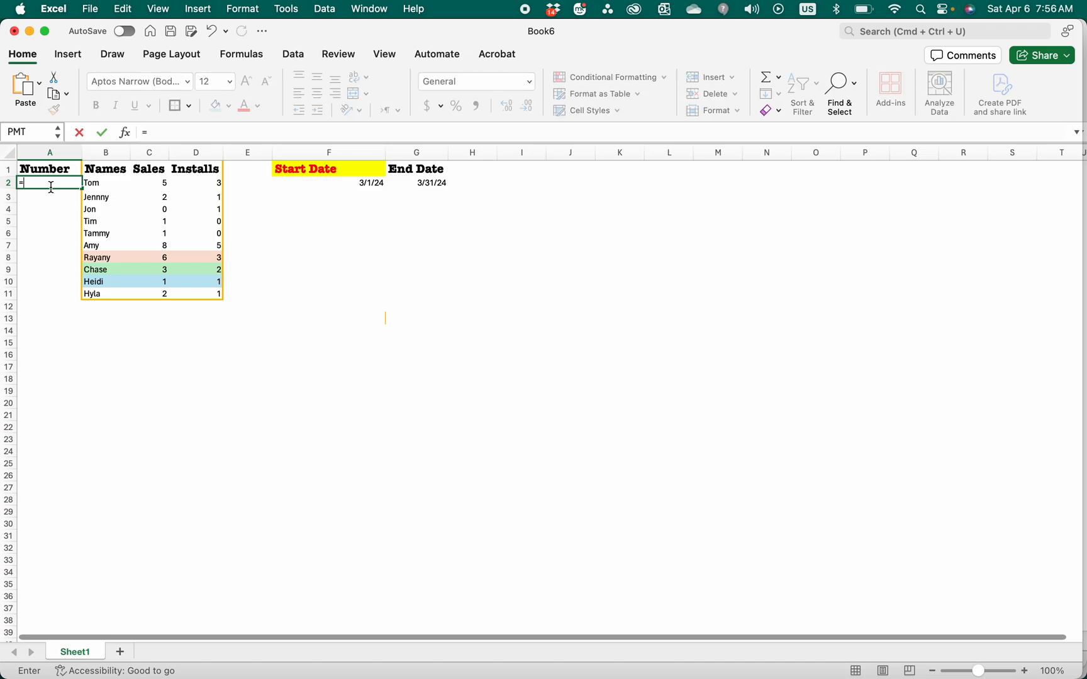
text(Ro)
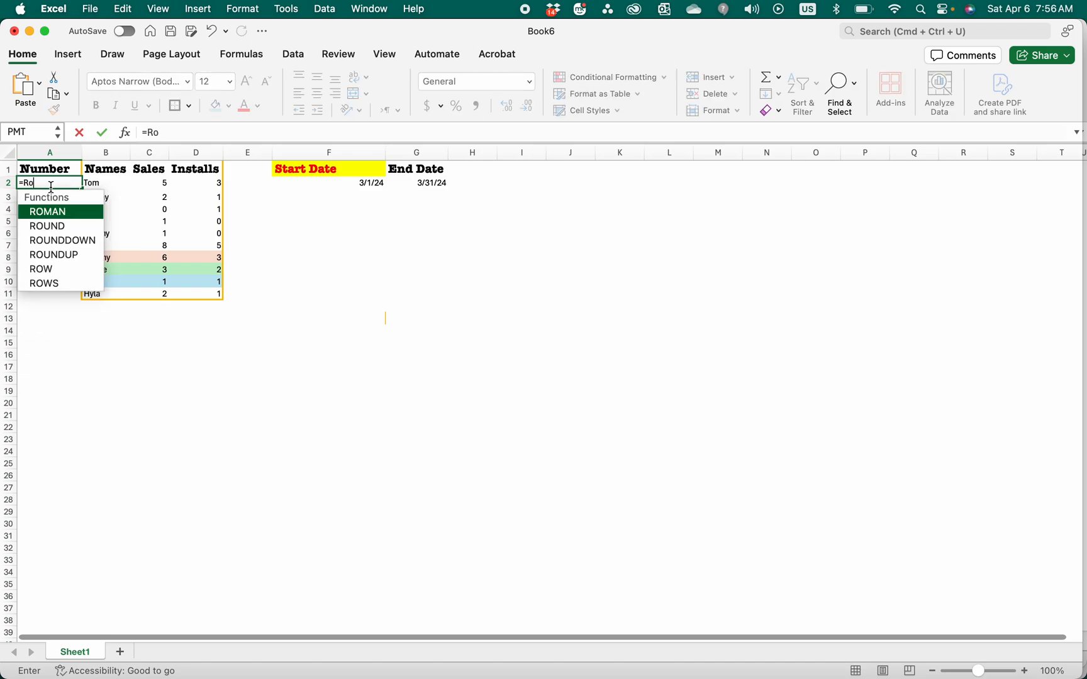
text(w9)
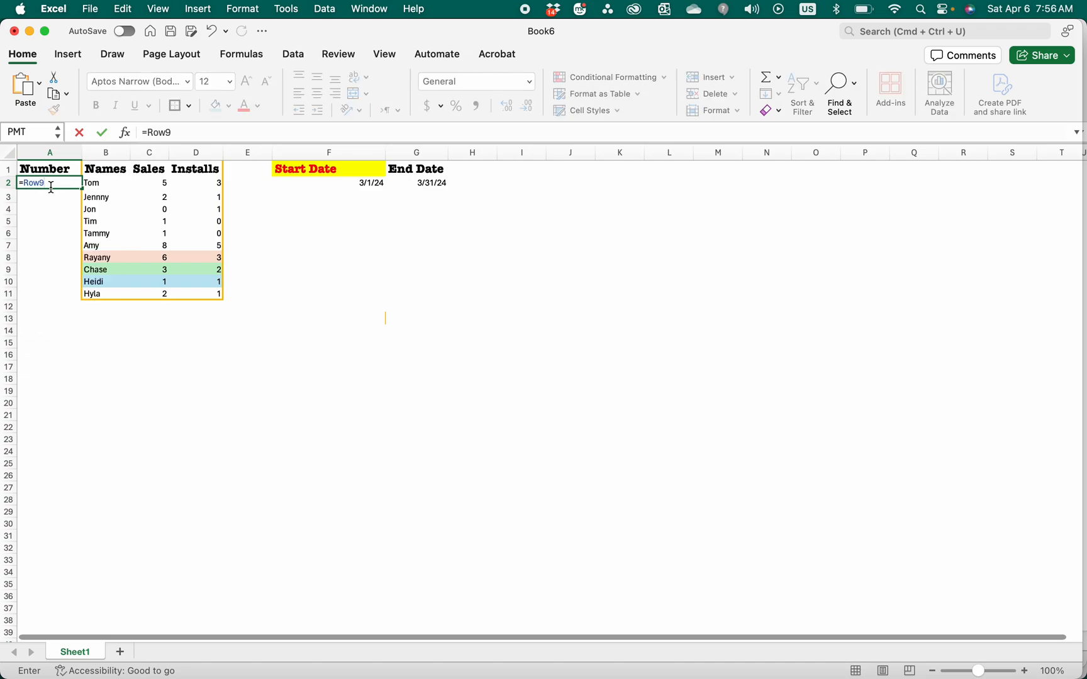
key(BackSpace)
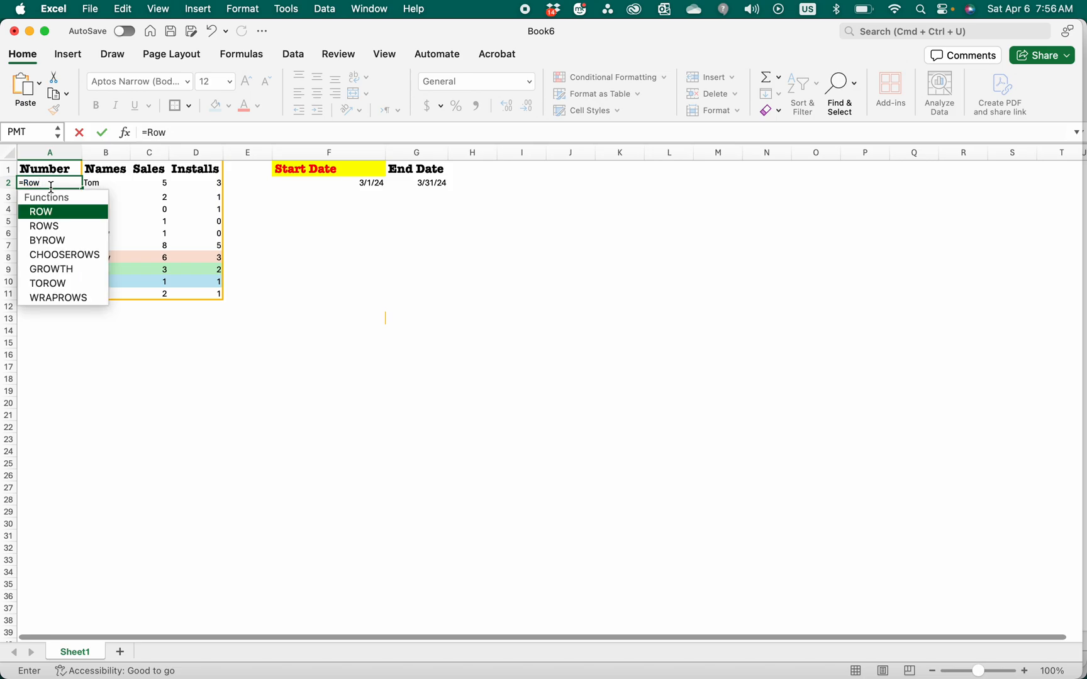
text(()
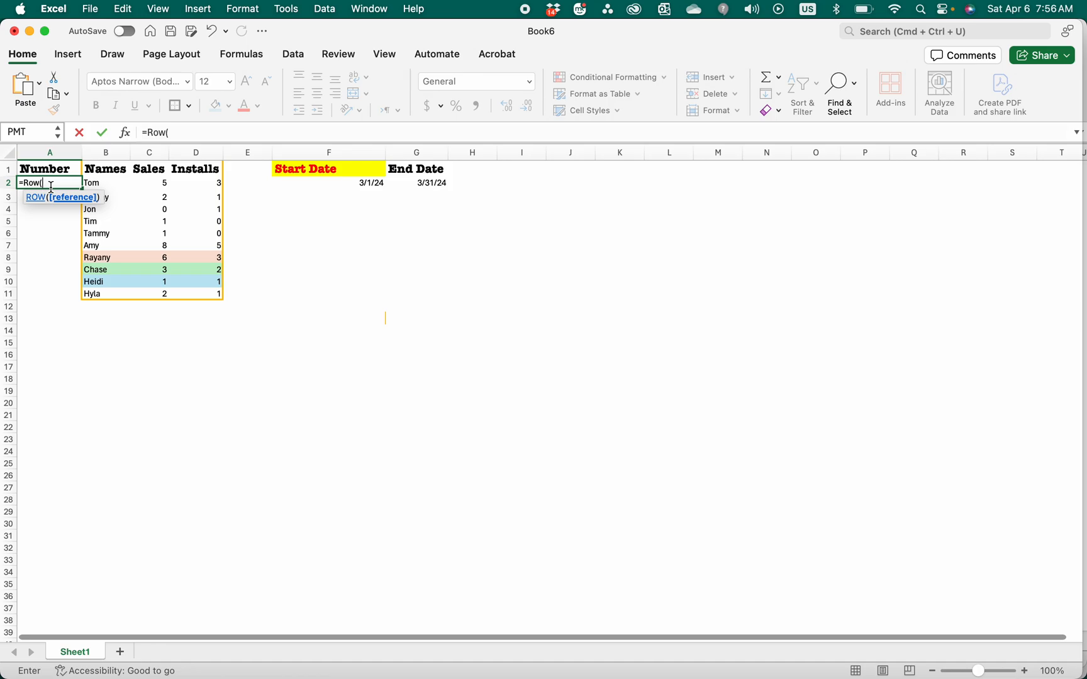
text(A)
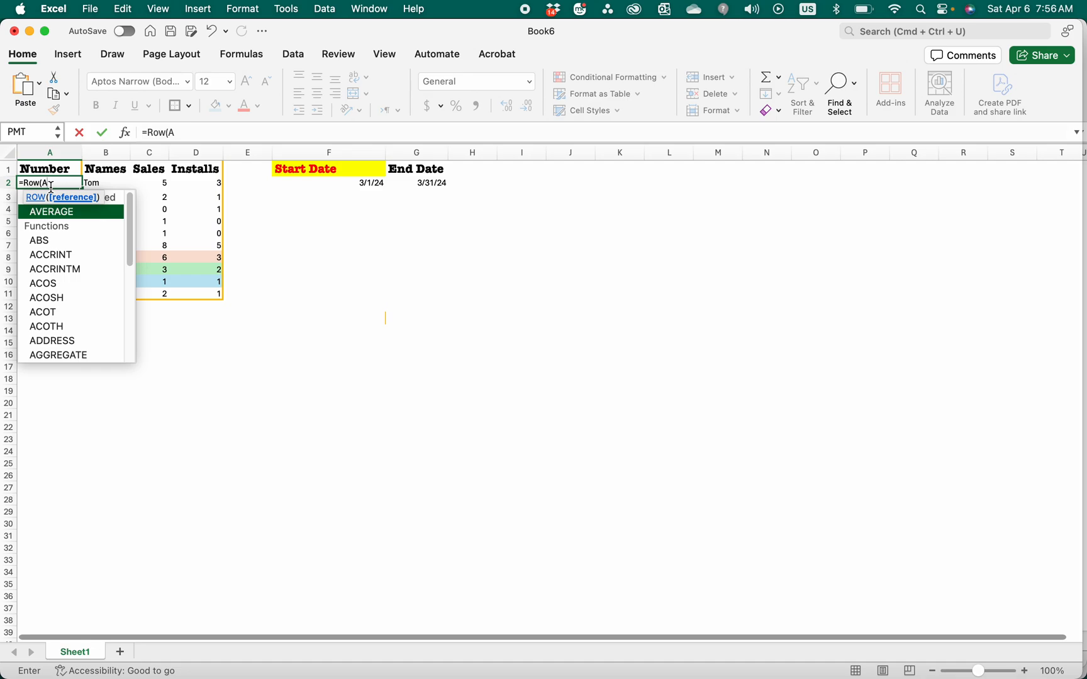
text(1)
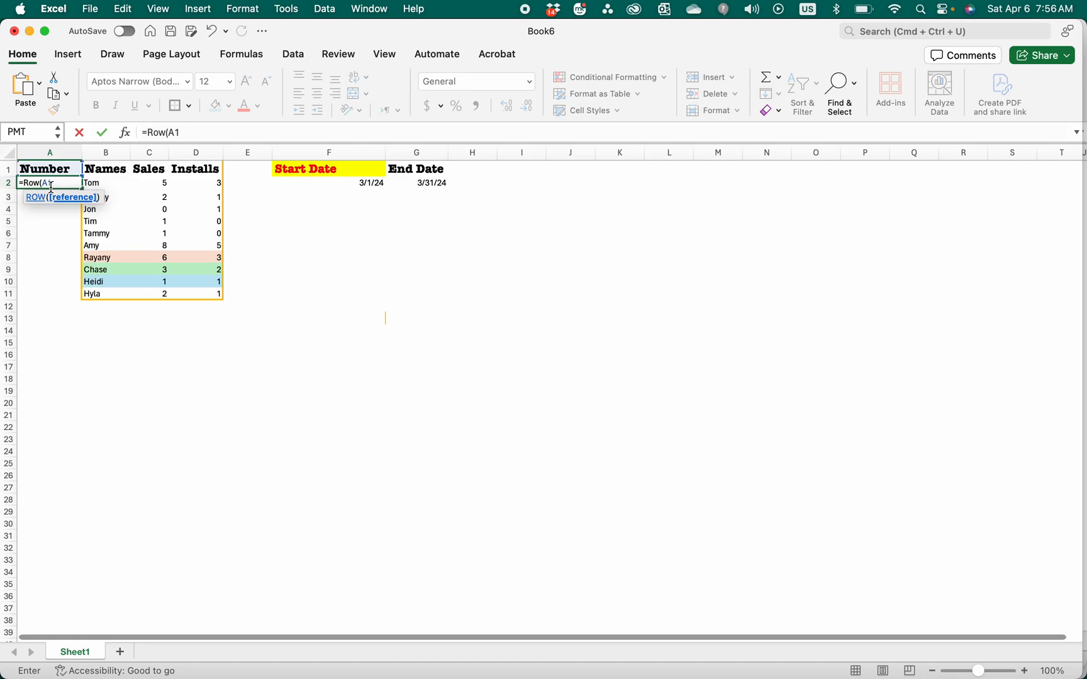
text())
key(Return)
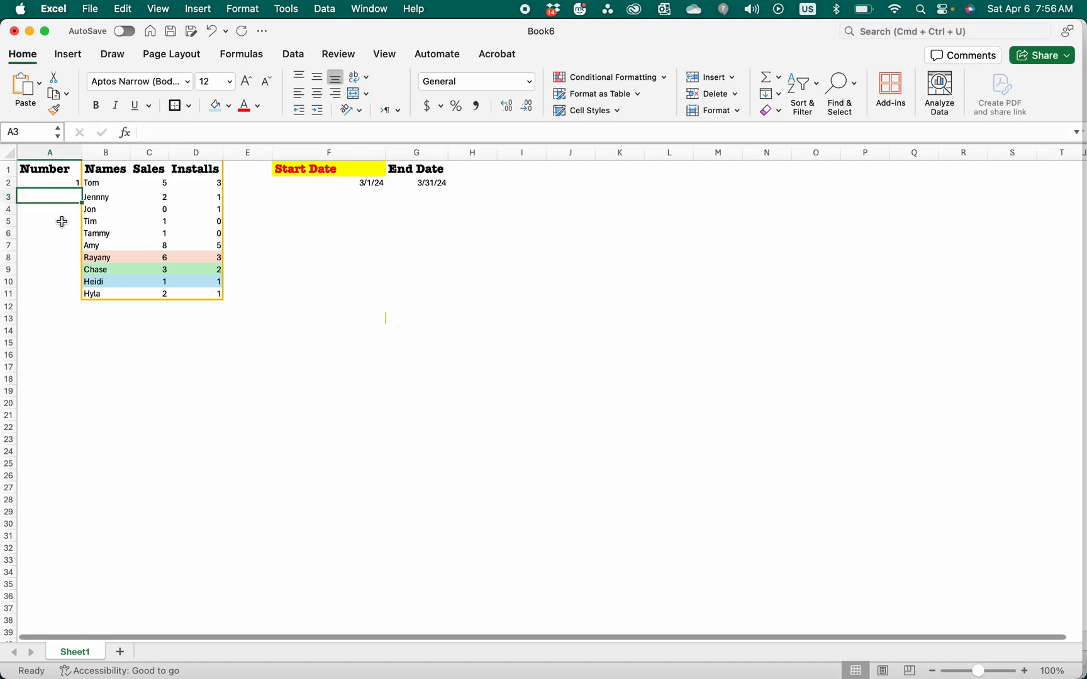
Copy the ROW formula from cell A2 into cells A3 through A11
click(58, 183)
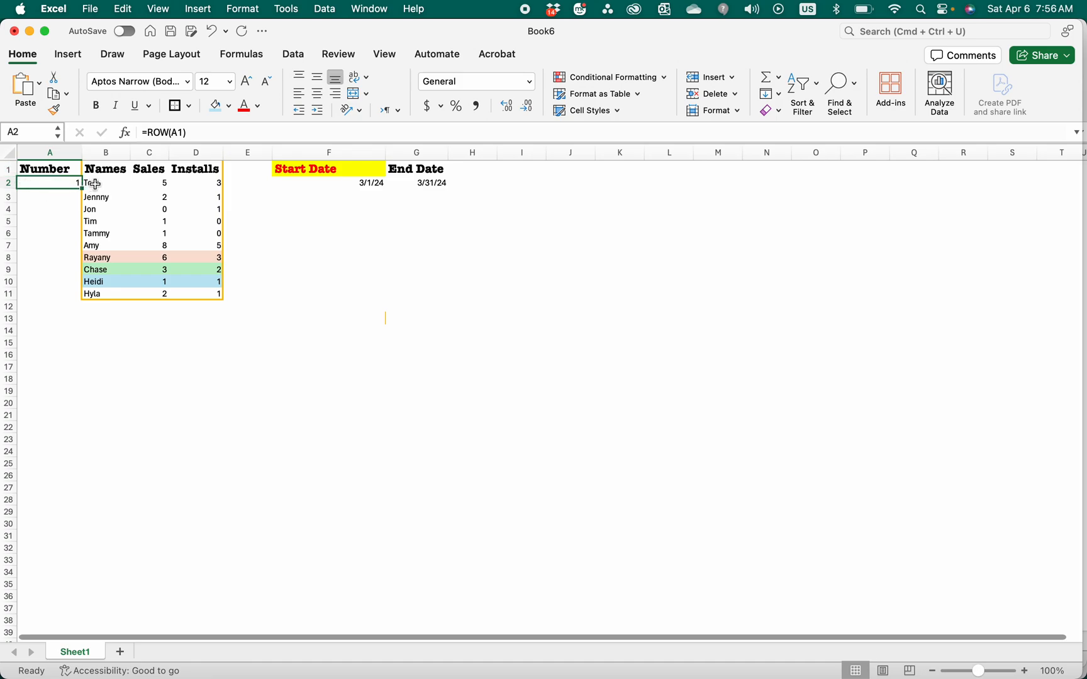
key(super+c)
click(58, 197)
key(super+v)
click(53, 210)
drag(53, 210, 36, 294)
key(super+v)
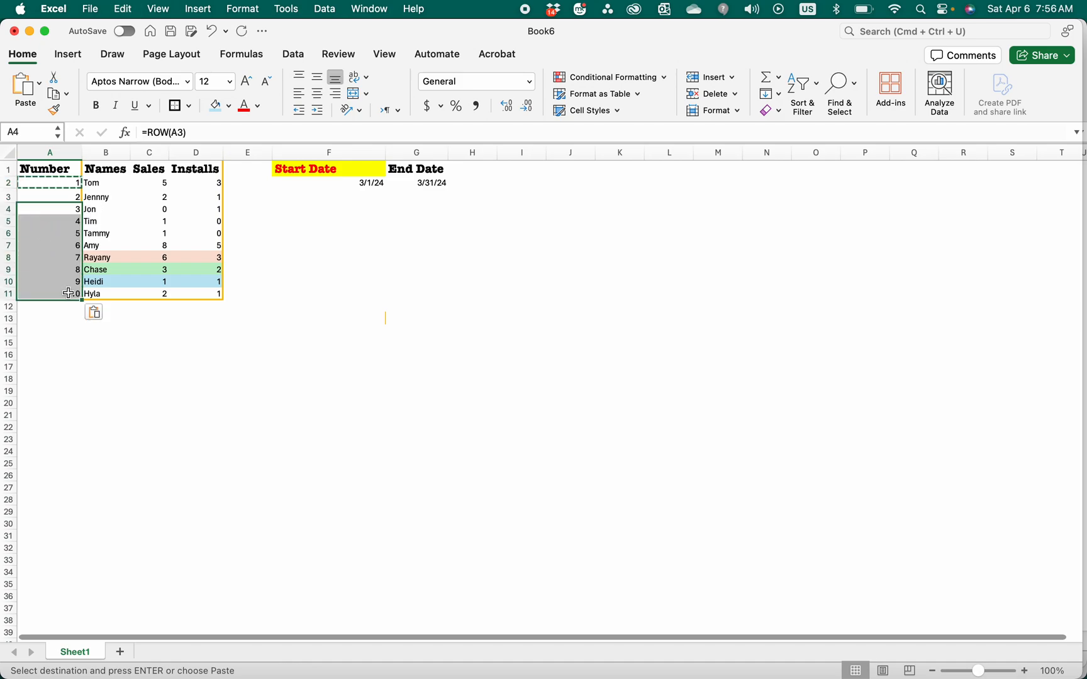
click(88, 318)
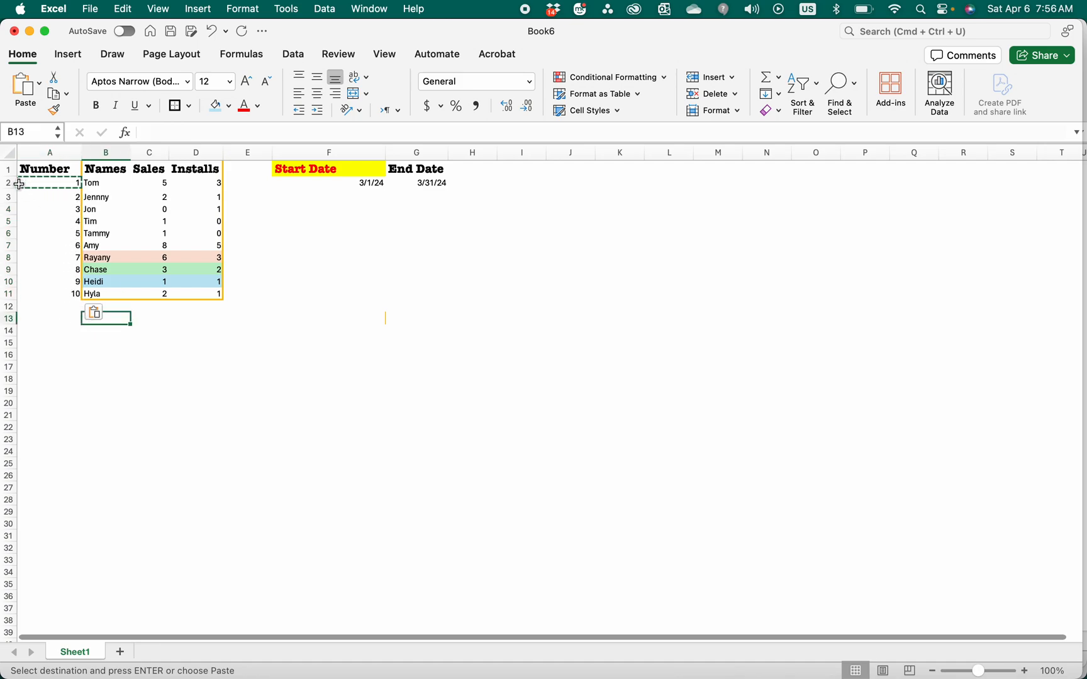
Make row 3 slightly taller and select the whole of row 4
click(10, 202)
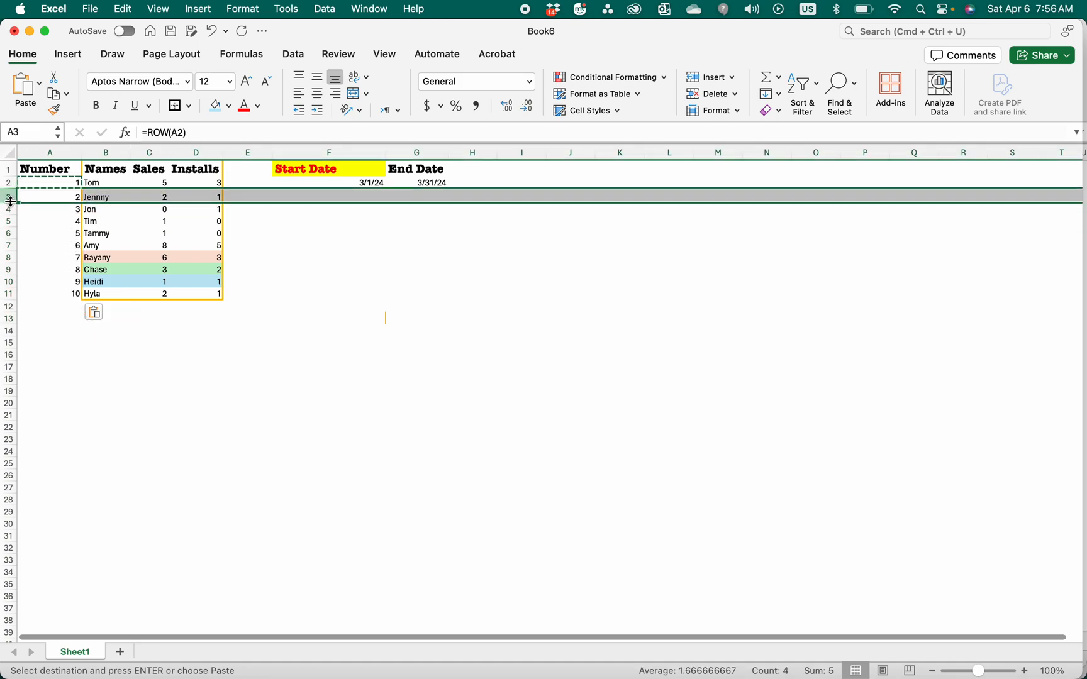
mouse_move(8, 196)
mouse_down()
mouse_move(10, 184)
mouse_move(8, 208)
mouse_up()
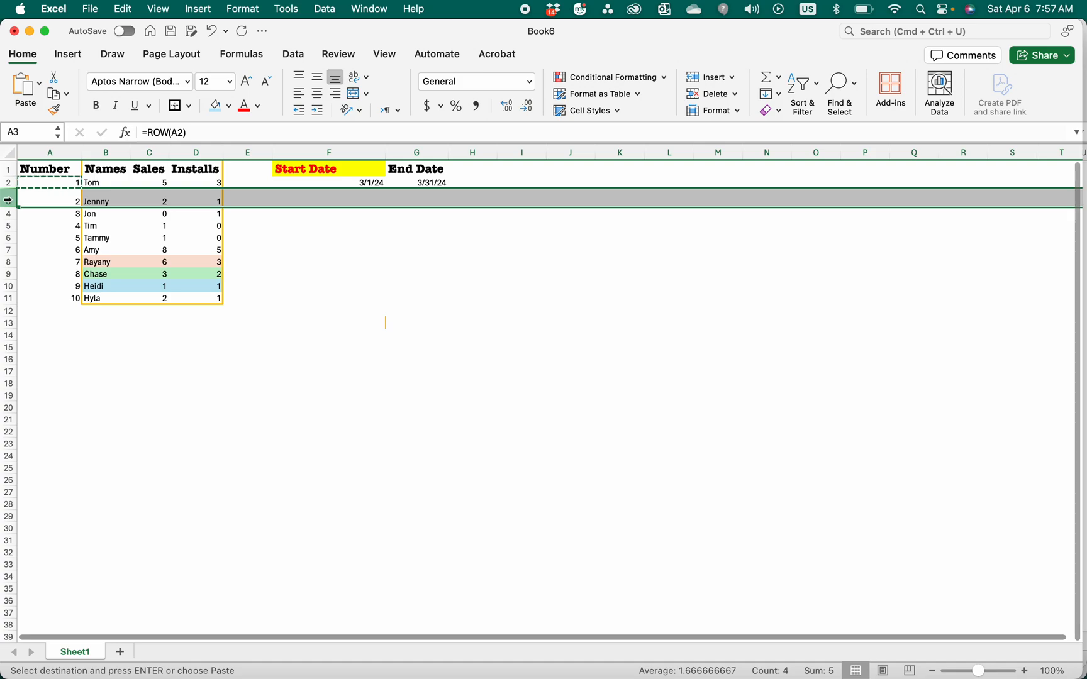
click(11, 187)
click(6, 214)
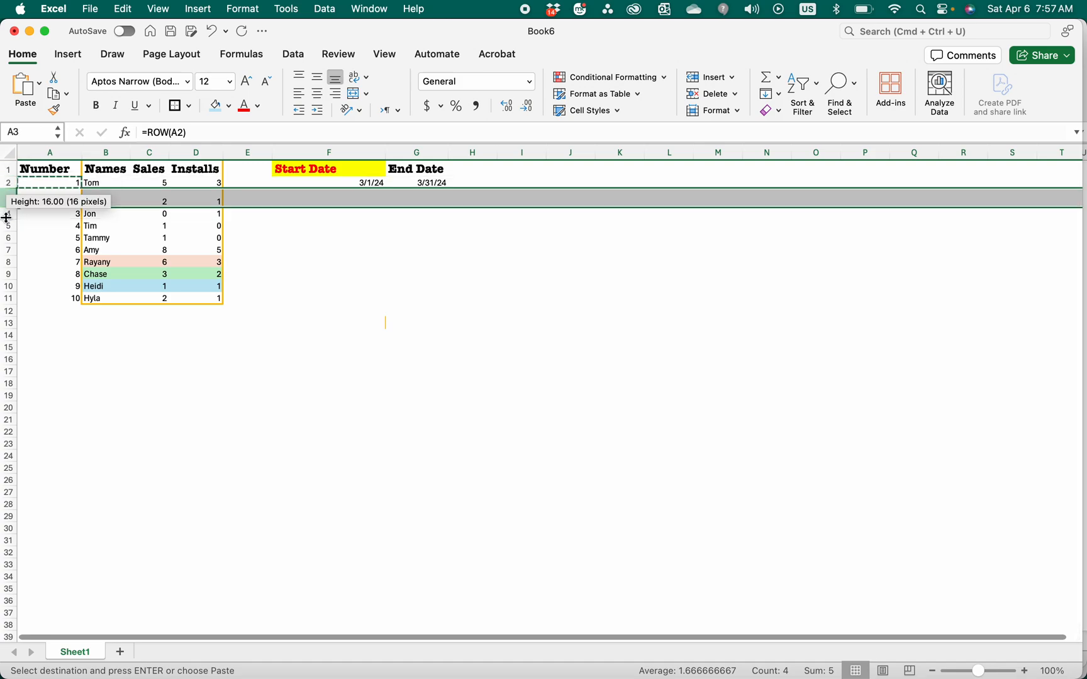
mouse_move(8, 215)
mouse_down()
mouse_move(6, 202)
mouse_move(6, 213)
mouse_up()
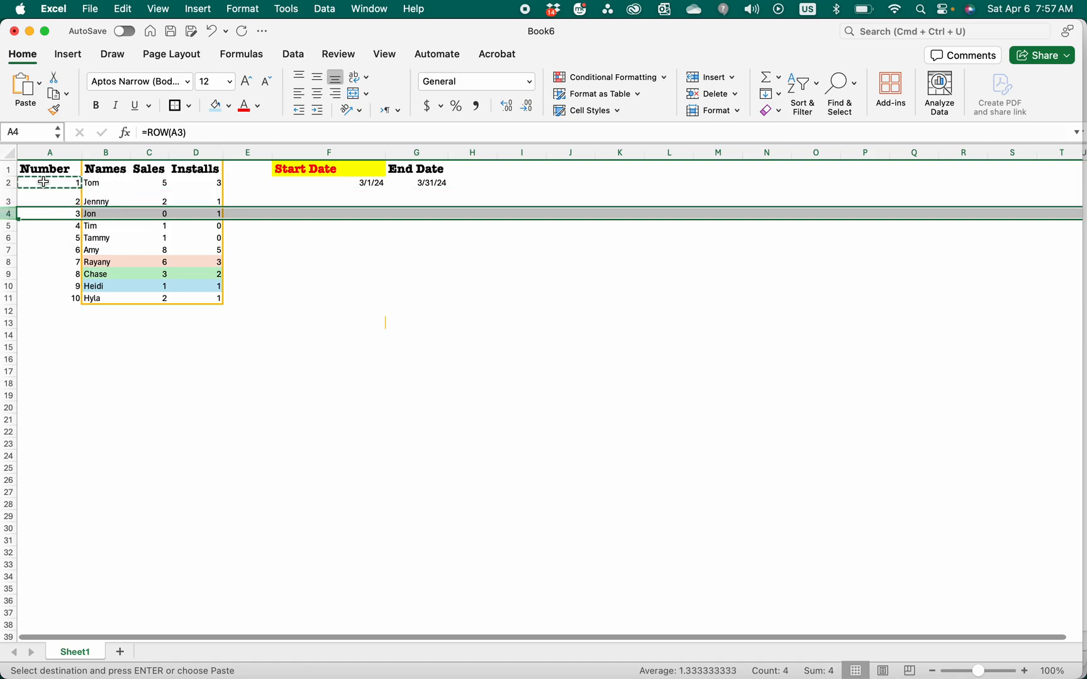
Swap the names in B3 and B4 by copying B4's name into B3 and entering the other first name in B4
click(113, 215)
key(cmd+c)
click(106, 201)
key(cmd+v)
click(103, 215)
text(Jenn)
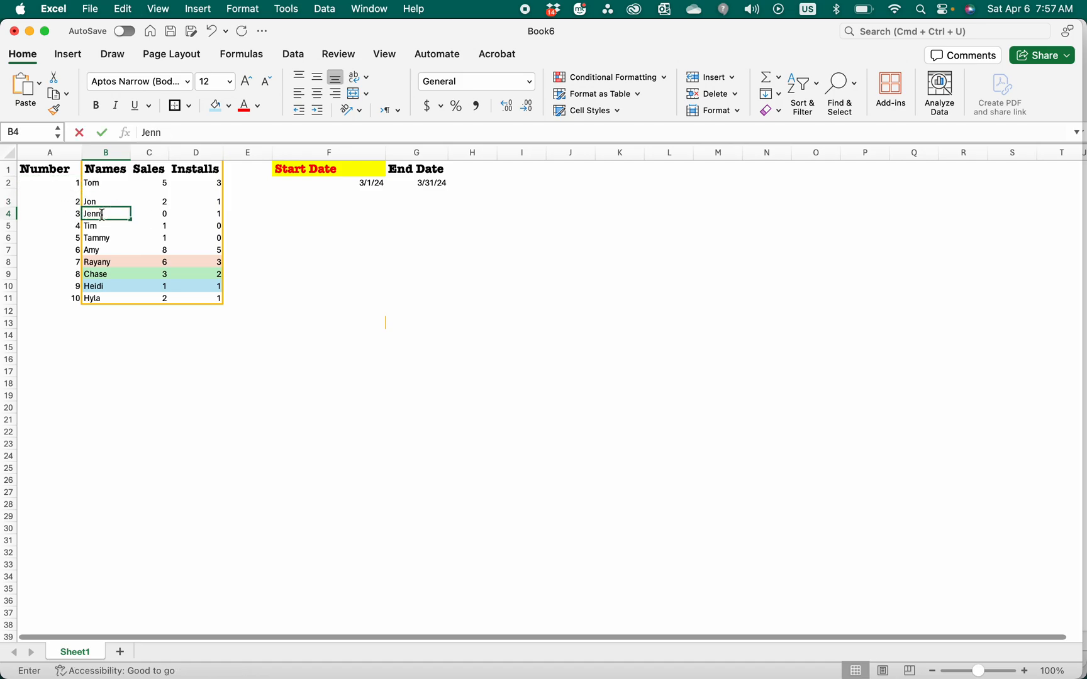
text(y)
click(42, 213)
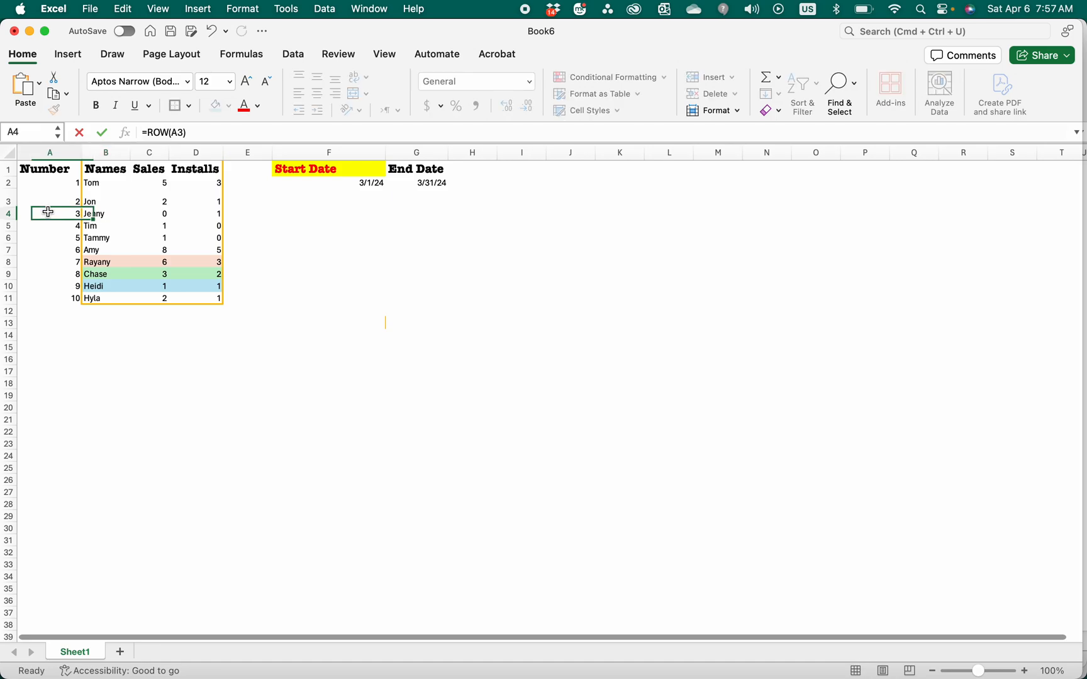